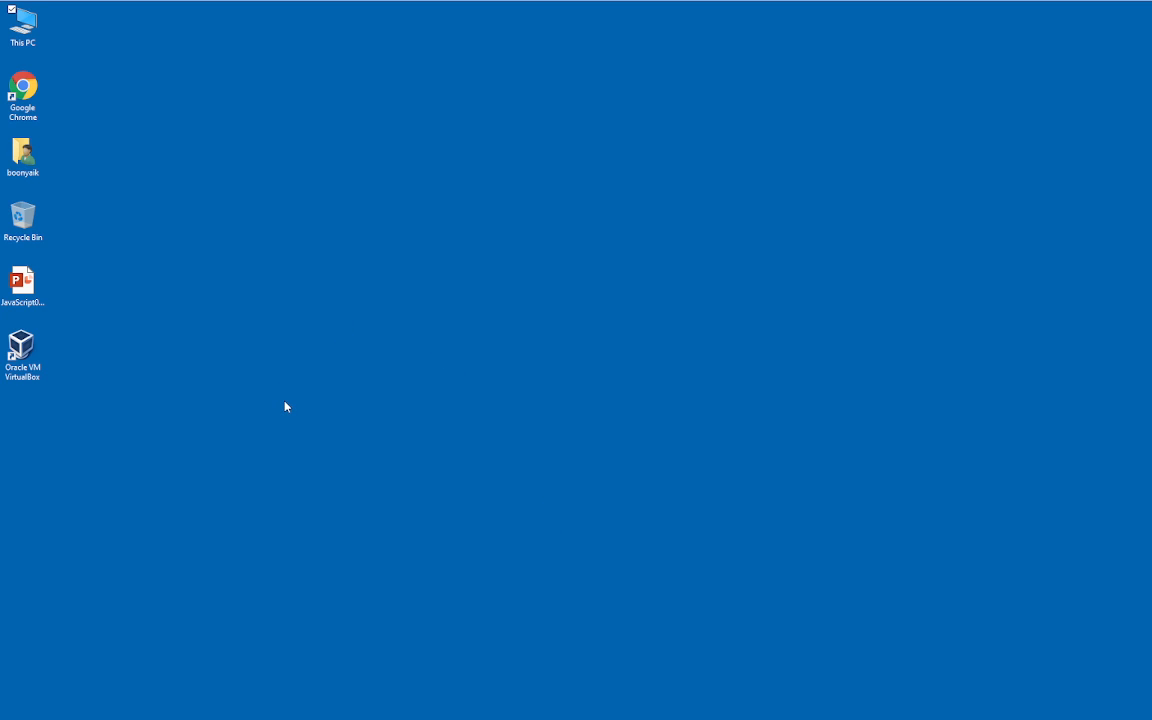
# Download the VirtualBox 6.1.30 platform package for Windows hosts from the VirtualBox downloads page
pyautogui.click(36, 360)
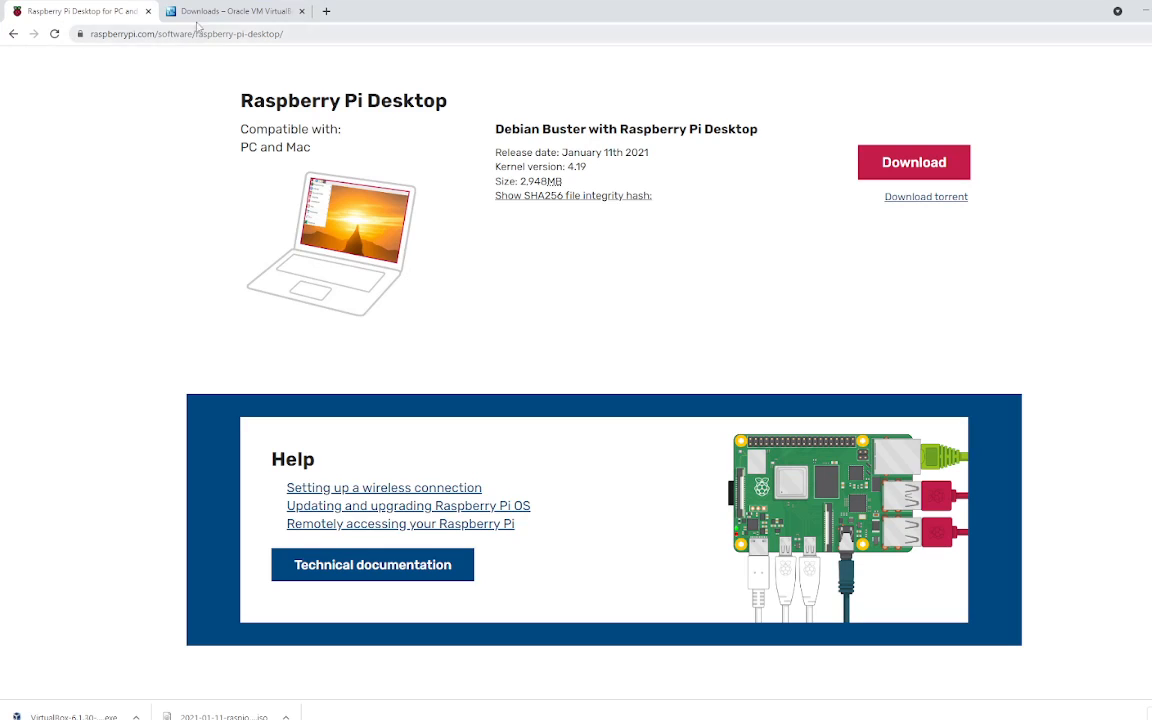
pyautogui.click(258, 10)
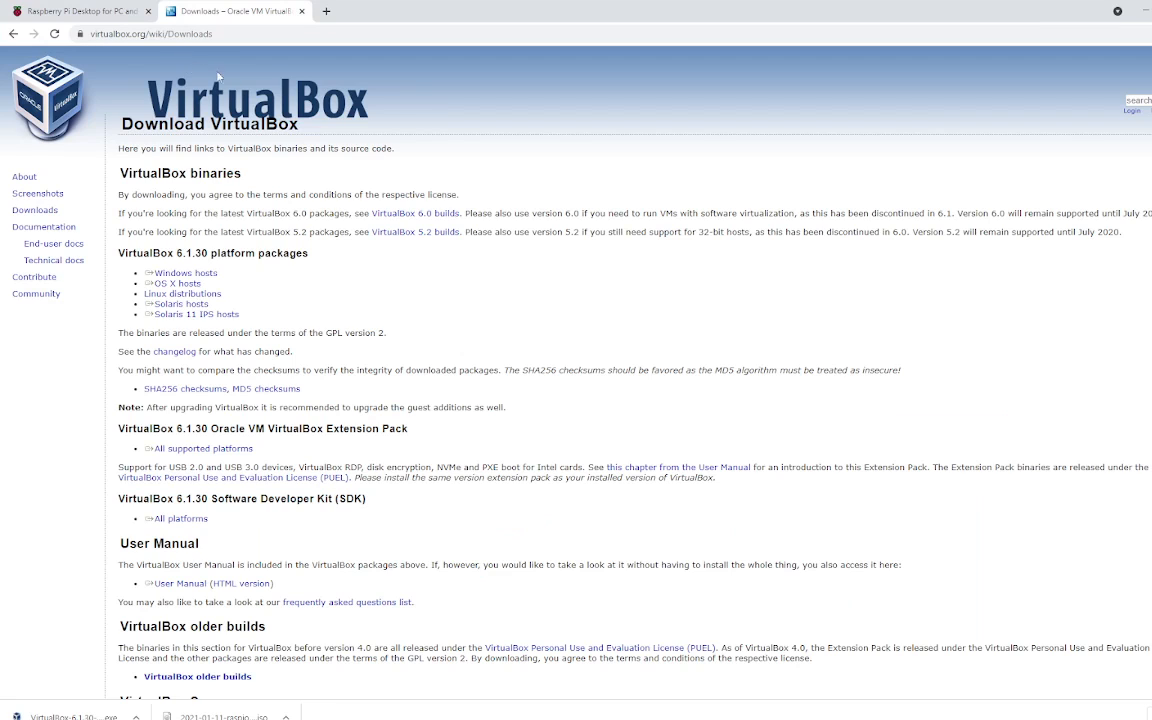
pyautogui.tripleClick(204, 277)
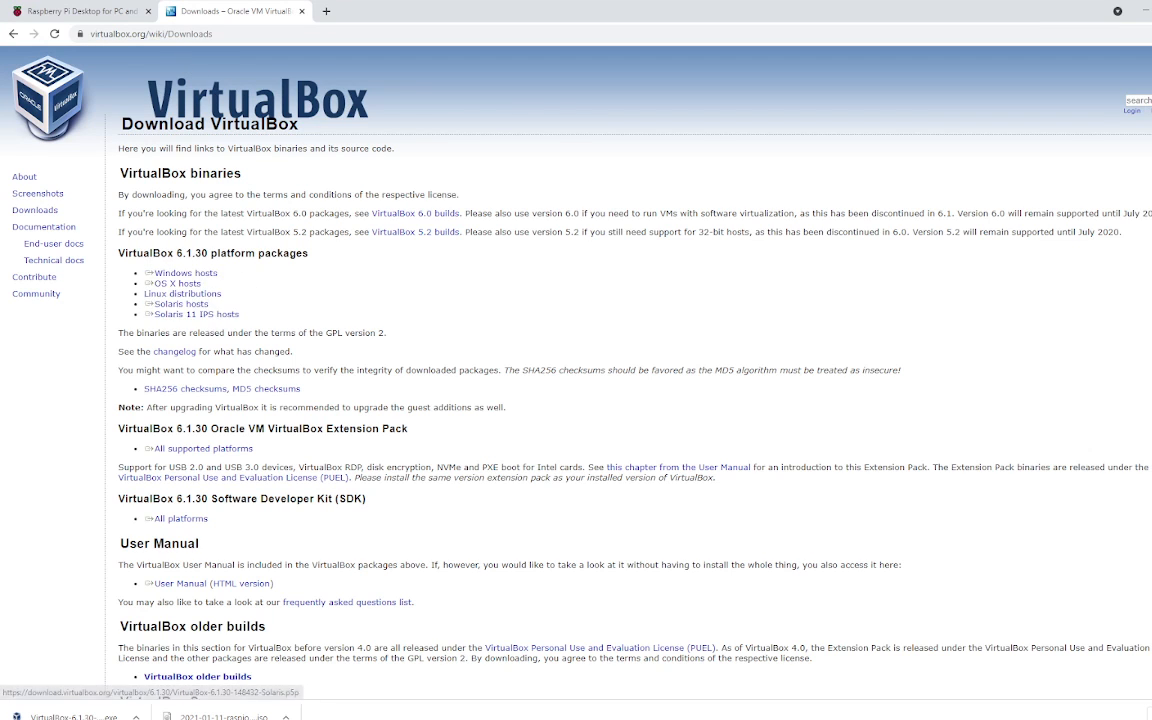
pyautogui.click(178, 279)
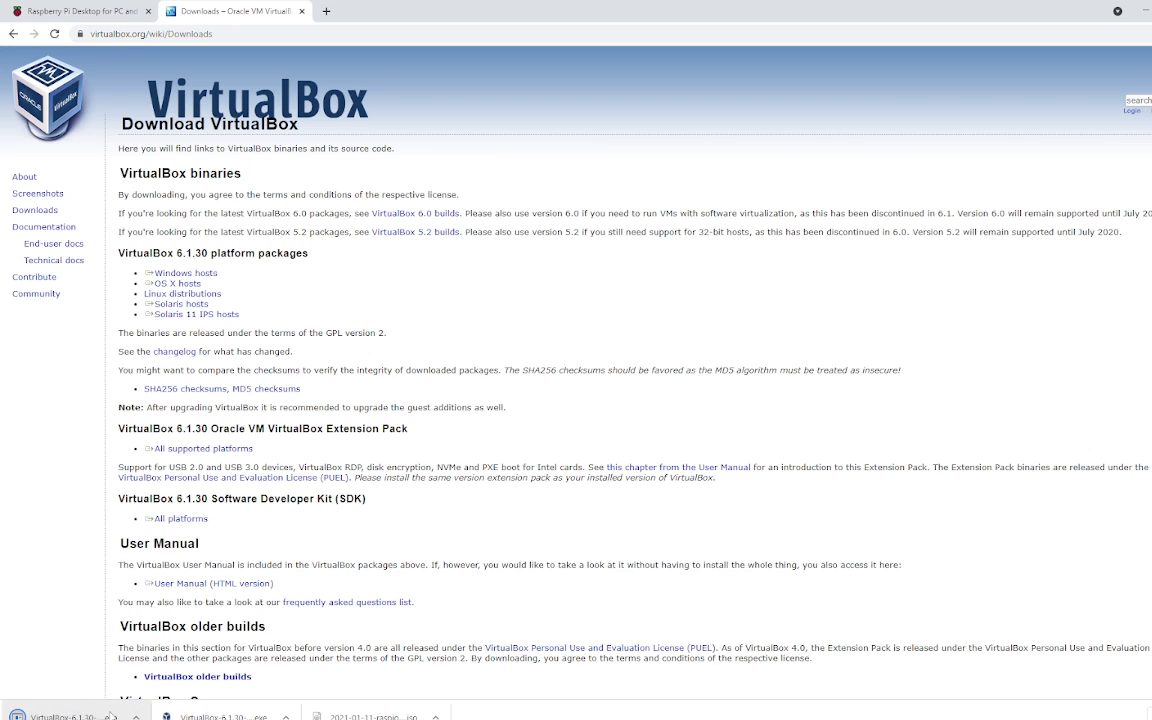
# Delete the duplicate installer VirtualBox-6.1.30-148432-Win (1).exe from the Downloads folder and select the original installer
pyautogui.click(136, 717)
pyautogui.click(153, 679)
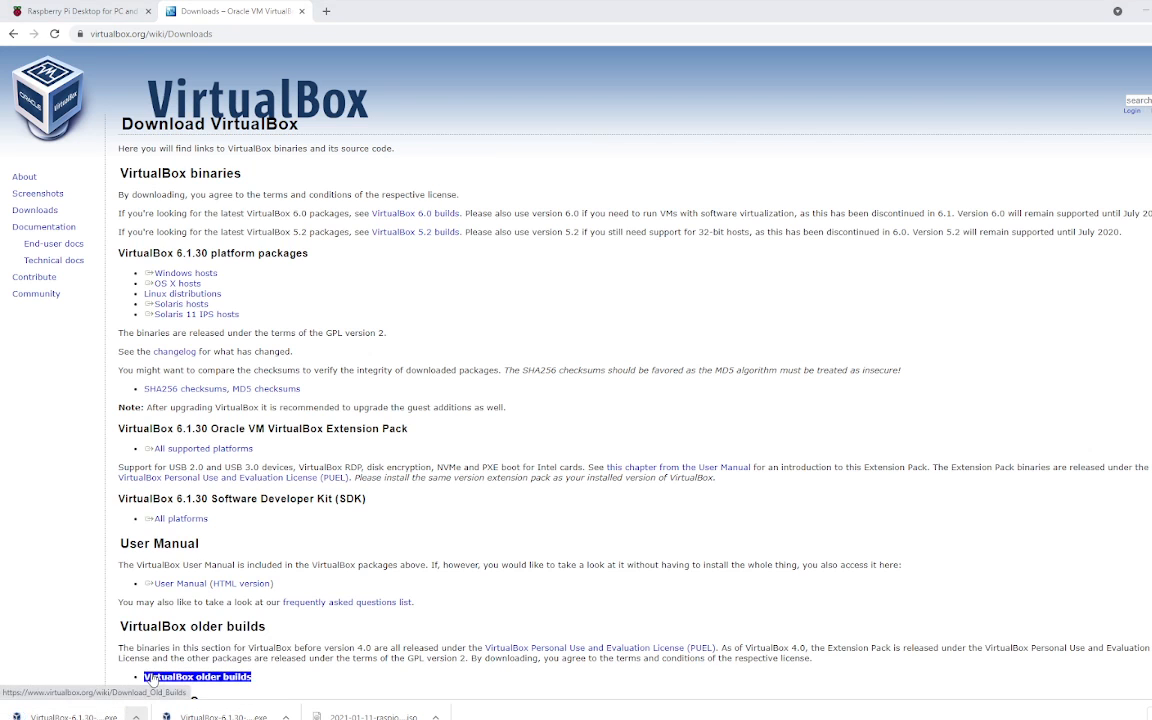
pyautogui.click(481, 437)
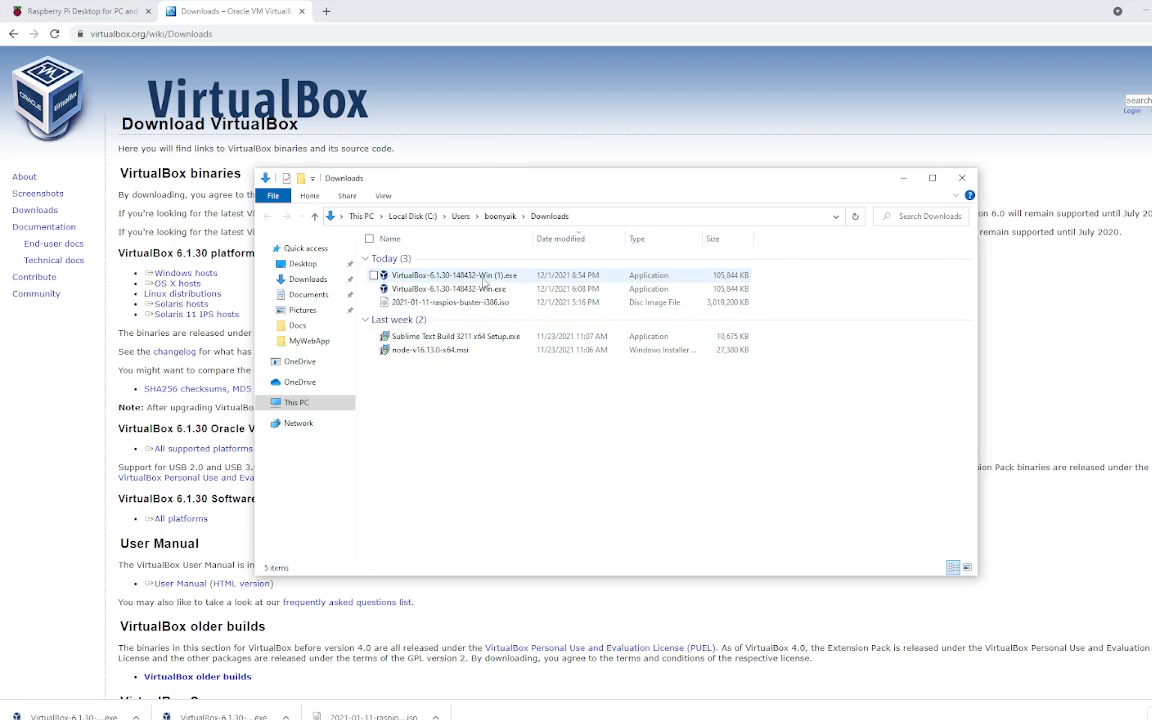
pyautogui.click(483, 279)
pyautogui.press('Delete')
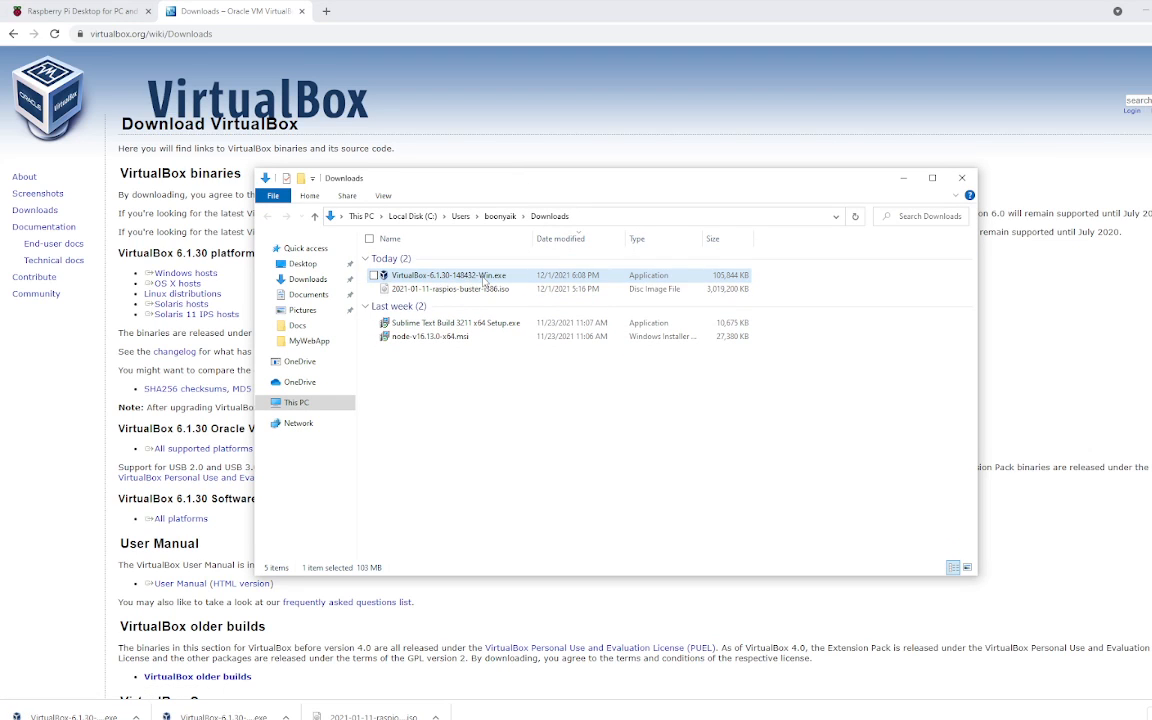
pyautogui.click(476, 280)
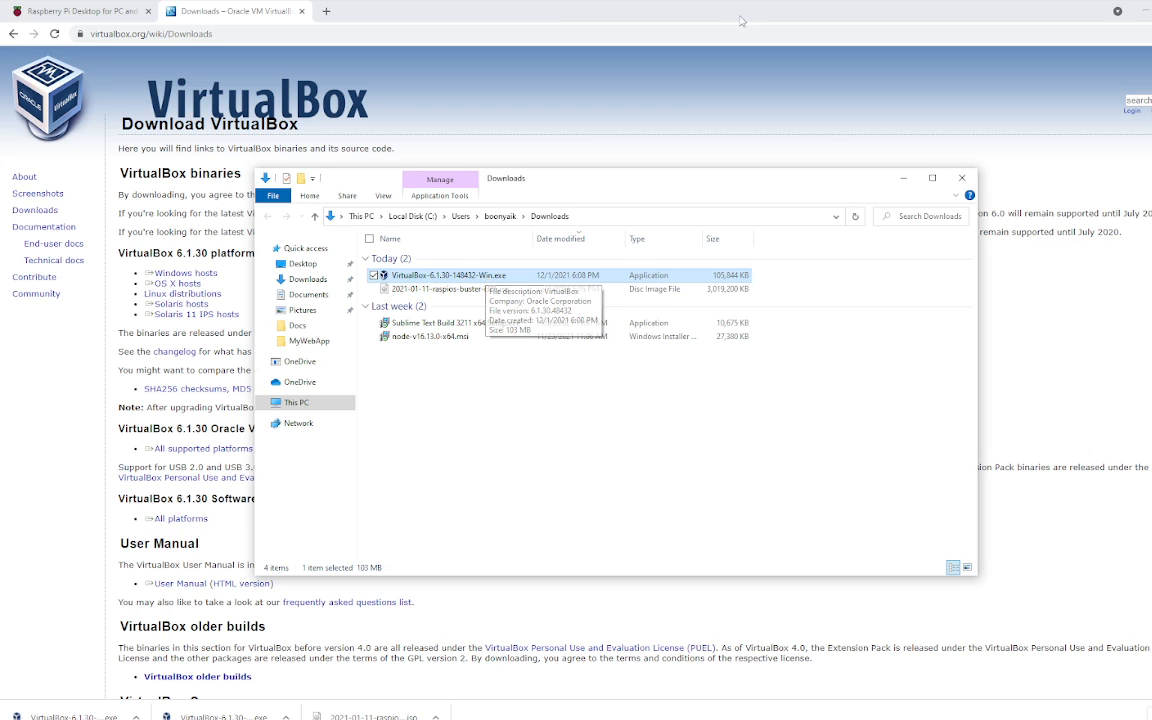
# Minimize the open windows, launch Oracle VM VirtualBox and reposition its manager window on the desktop
pyautogui.click(903, 178)
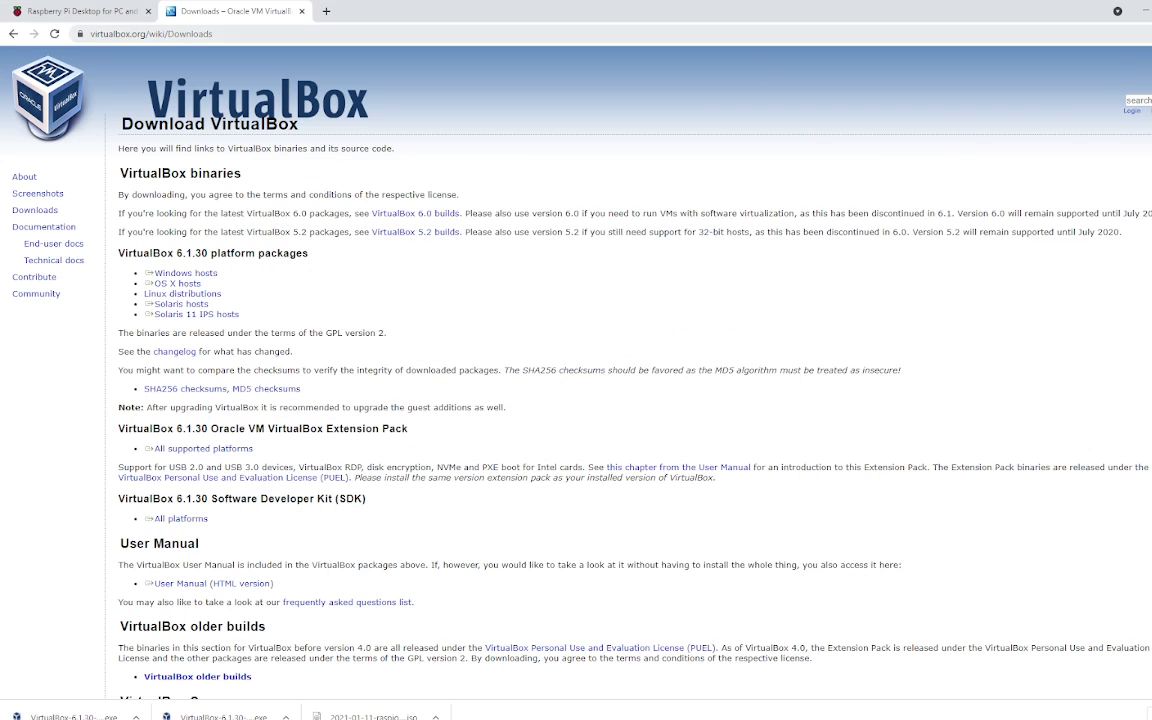
pyautogui.click(1145, 11)
pyautogui.moveTo(43, 360)
pyautogui.mouseDown()
pyautogui.moveTo(175, 338)
pyautogui.moveTo(165, 362)
pyautogui.moveTo(57, 340)
pyautogui.moveTo(30, 352)
pyautogui.mouseUp()
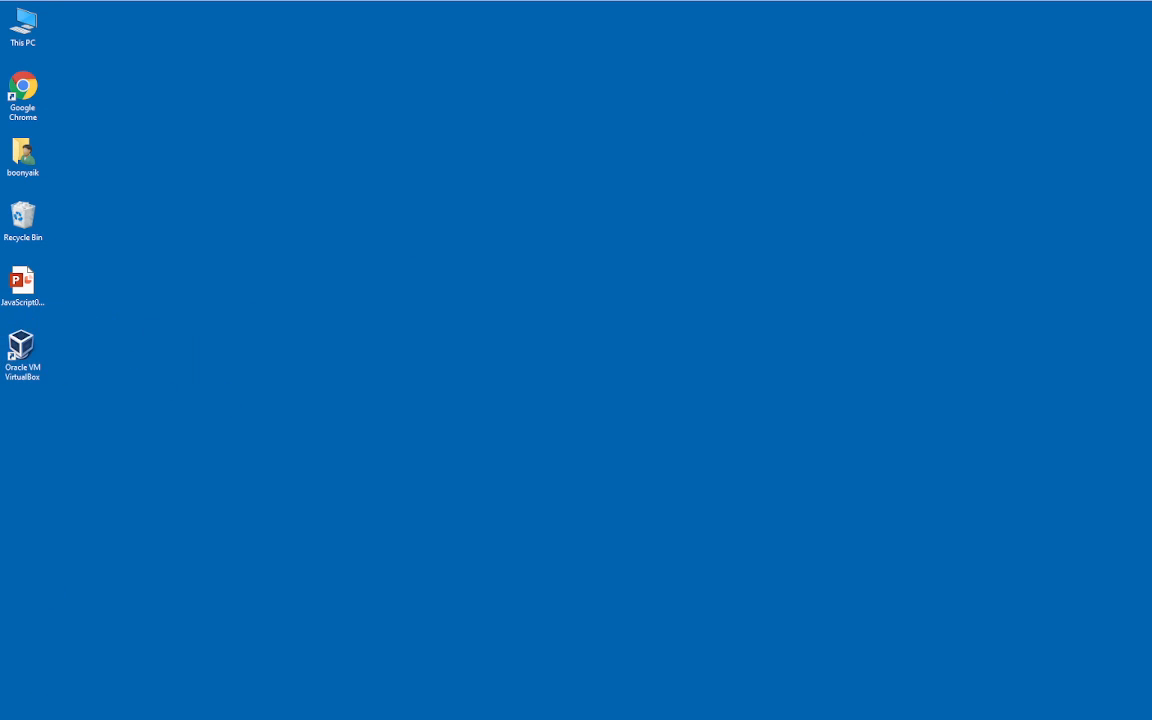
pyautogui.press('super')
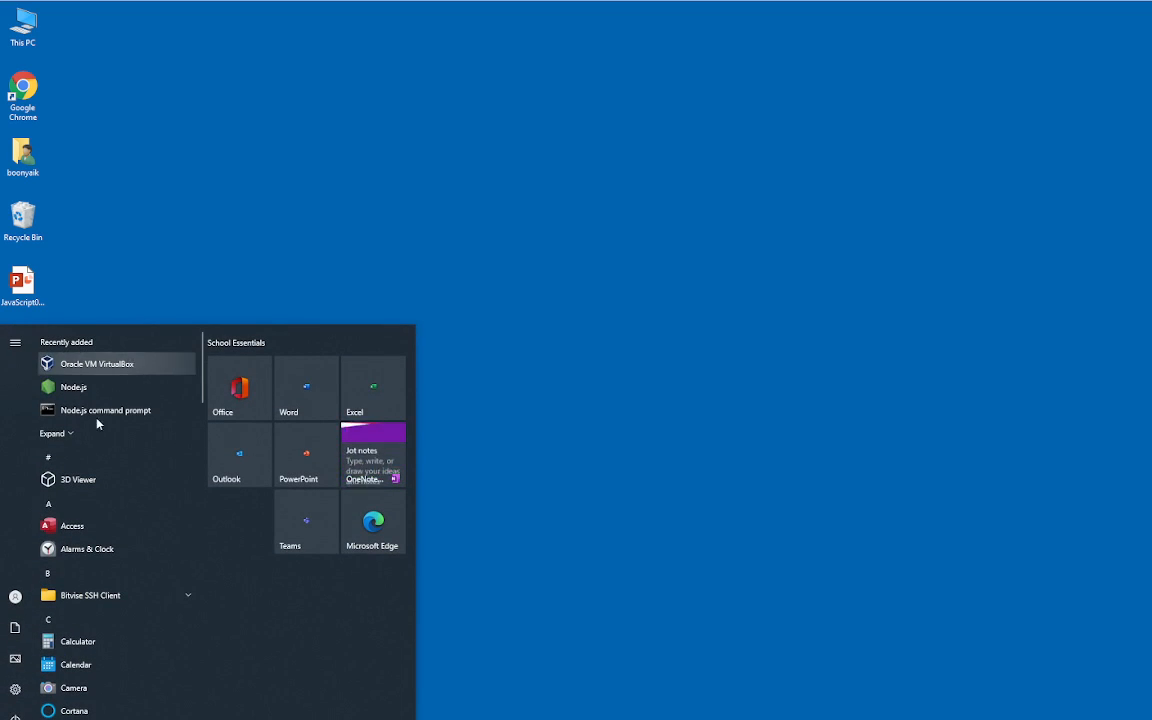
pyautogui.click(138, 362)
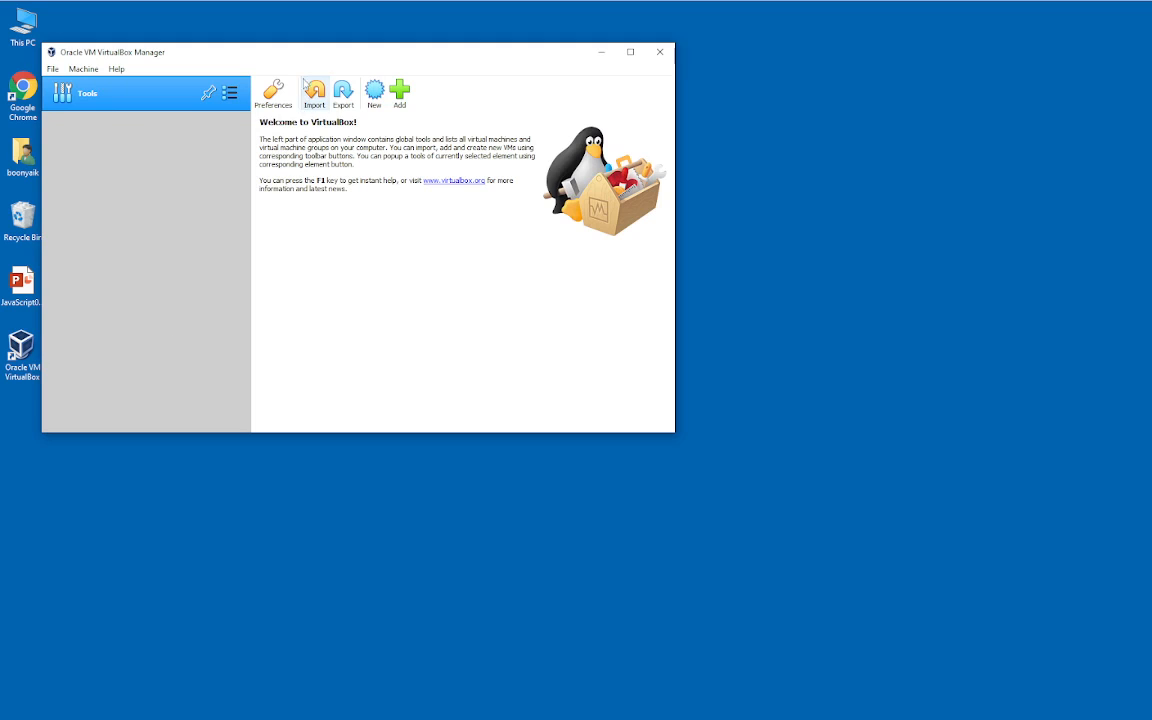
pyautogui.moveTo(308, 54); pyautogui.dragTo(478, 119)
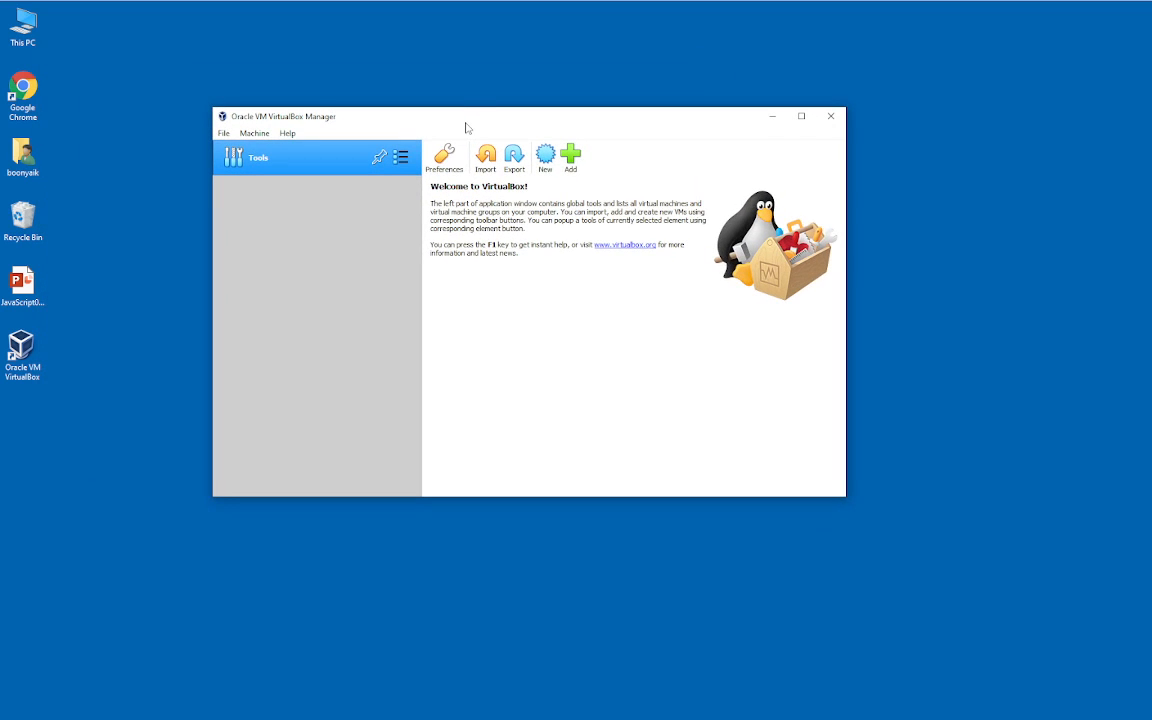
pyautogui.moveTo(466, 124); pyautogui.dragTo(360, 106)
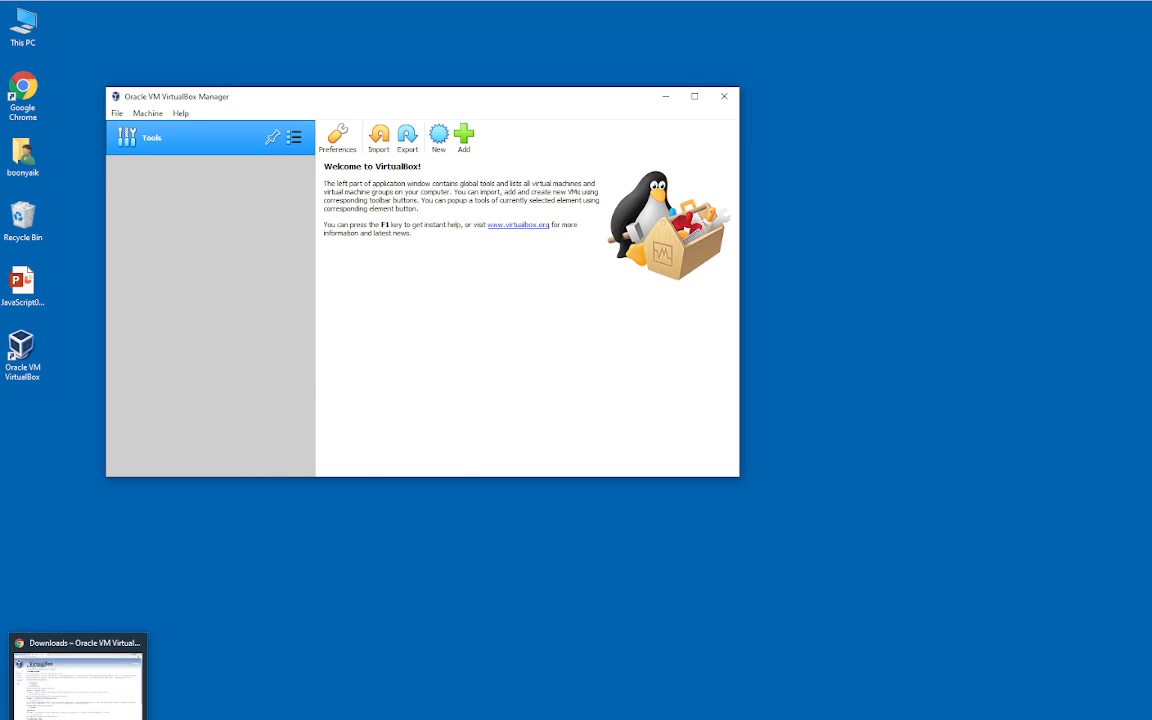
# Start downloading Debian Buster with Raspberry Pi Desktop from the Raspberry Pi site in Chrome, and cancel that download
pyautogui.click(80, 719)
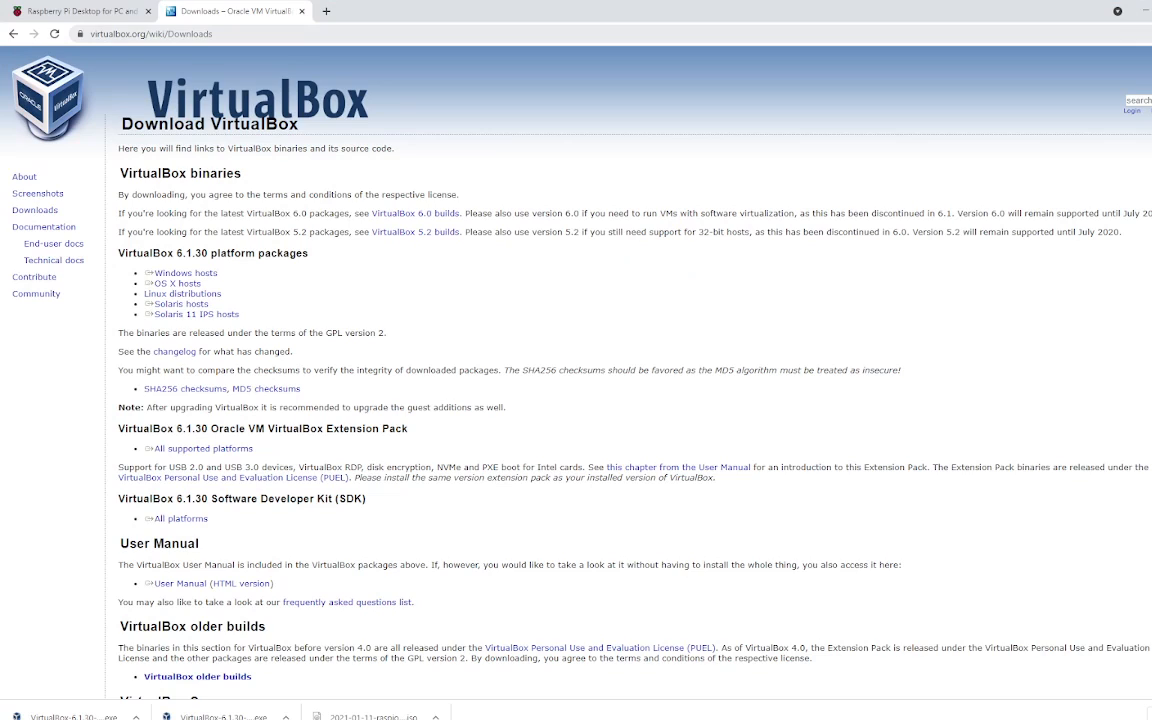
pyautogui.click(95, 14)
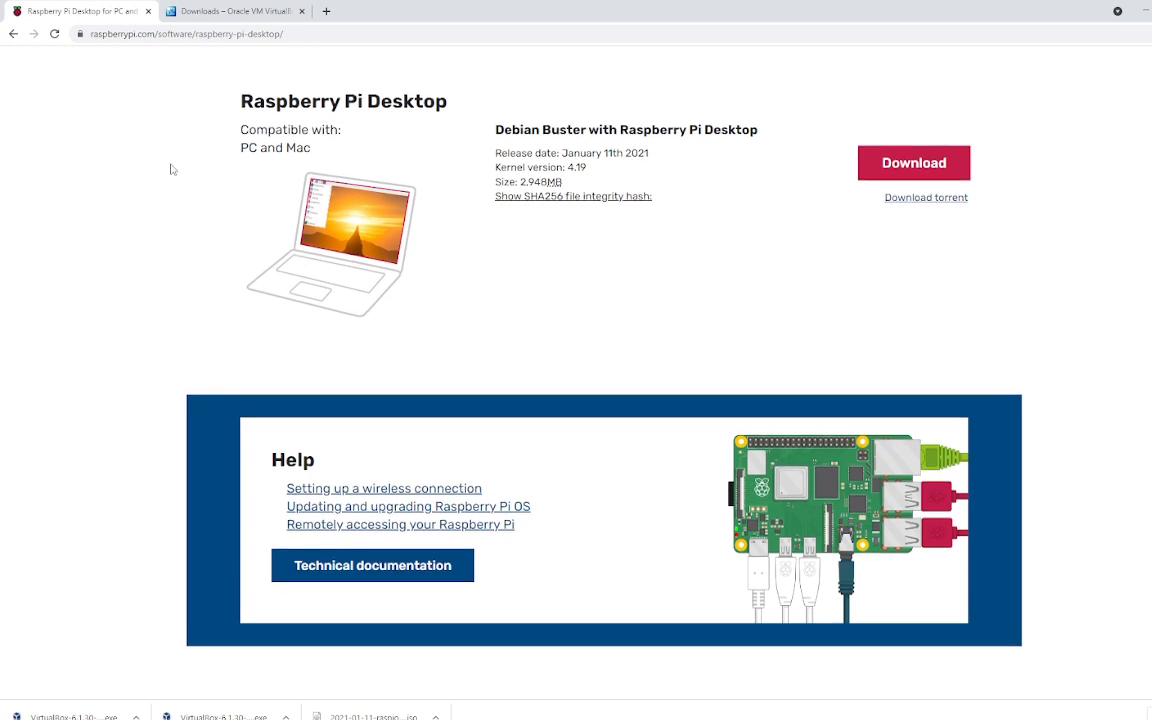
pyautogui.scroll(1, 172, 170)
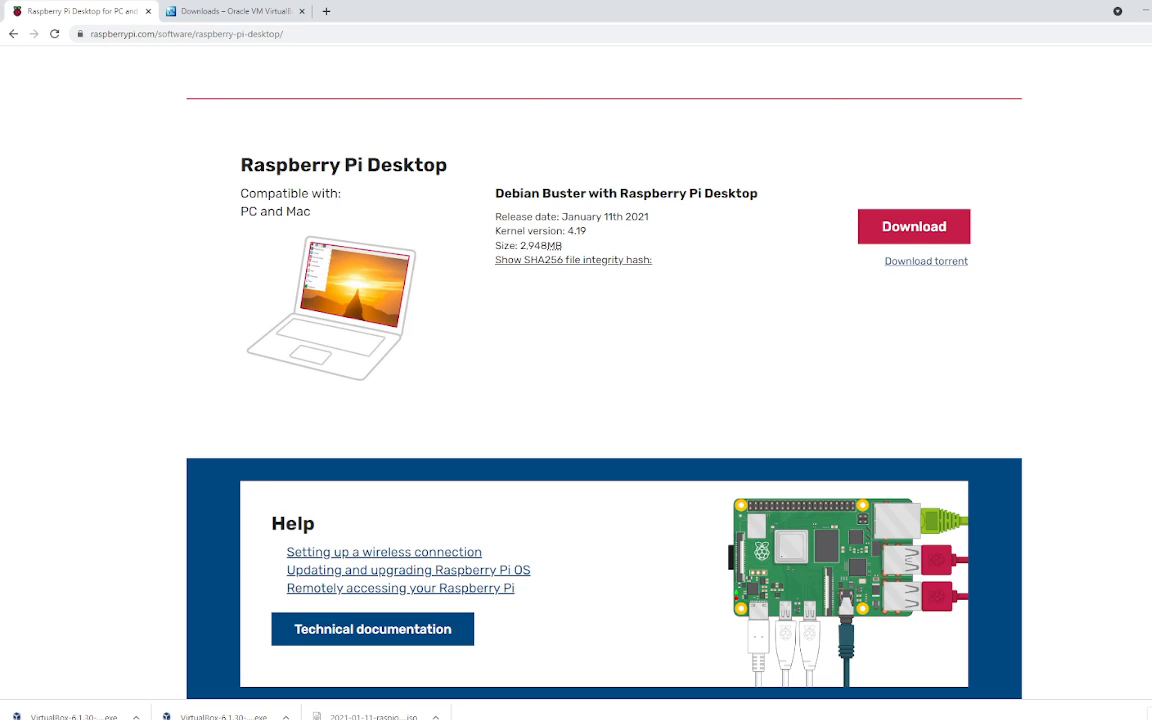
pyautogui.click(912, 228)
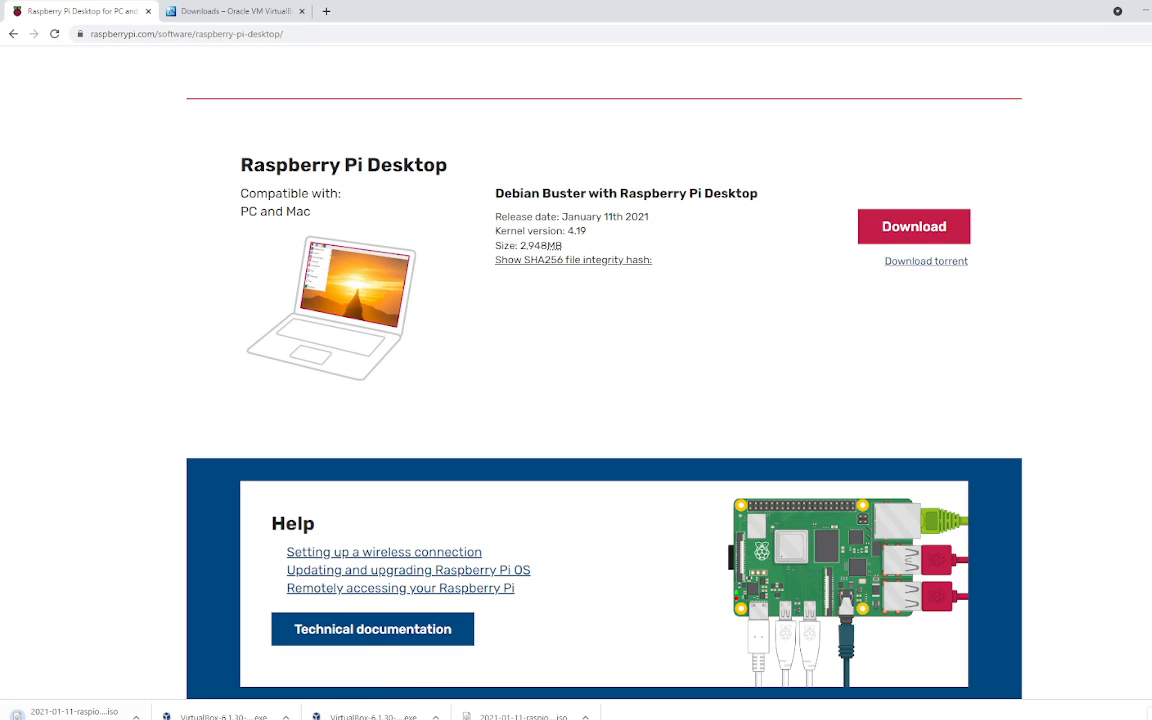
pyautogui.click(136, 716)
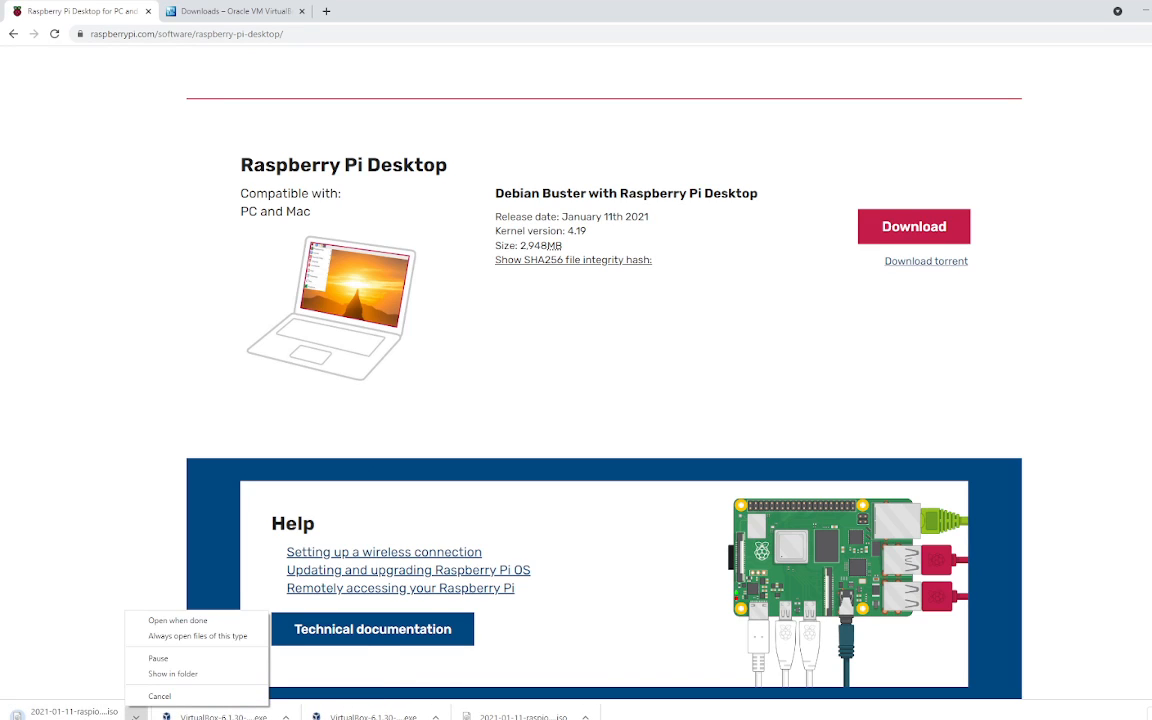
pyautogui.click(159, 696)
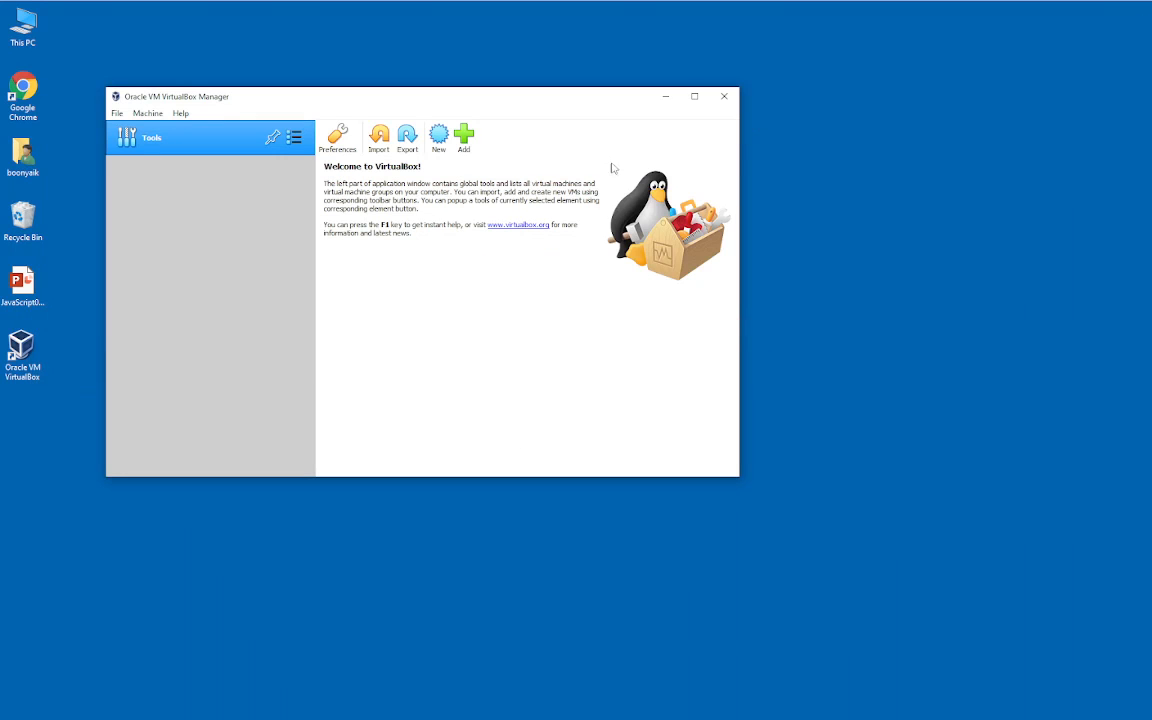
# Select 2021-01-11-raspios-buster-i386.iso in the Downloads folder and arrange that window below an enlarged VirtualBox Manager window
pyautogui.click(100, 719)
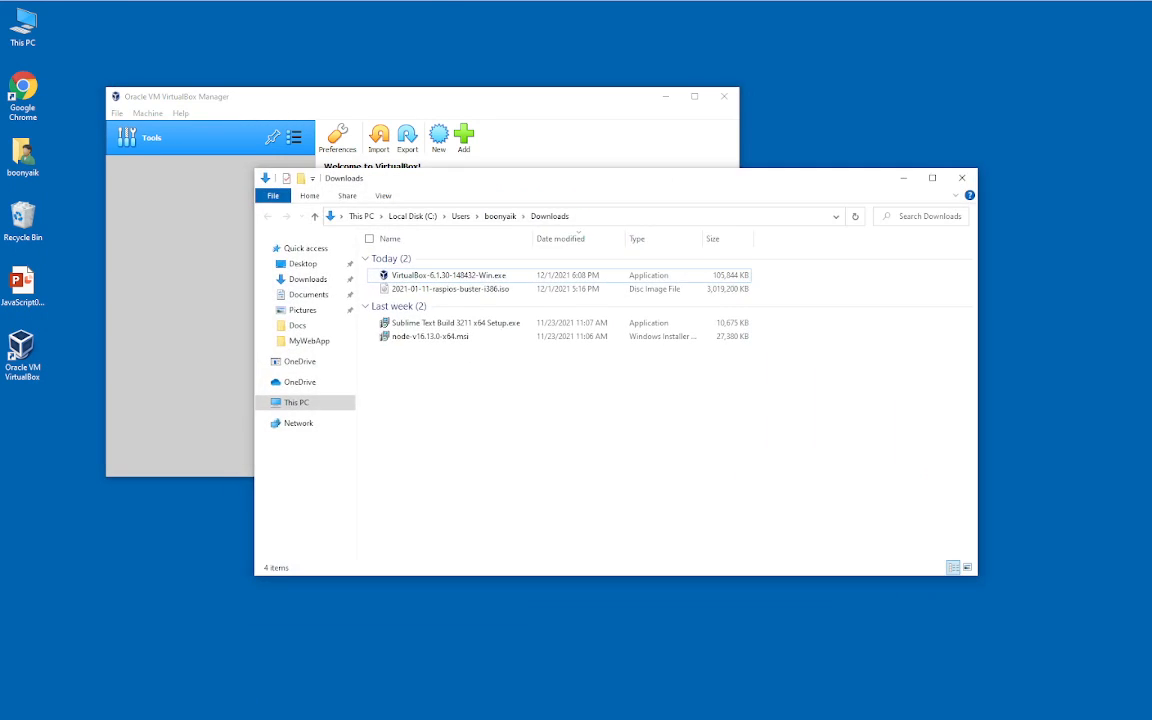
pyautogui.click(445, 291)
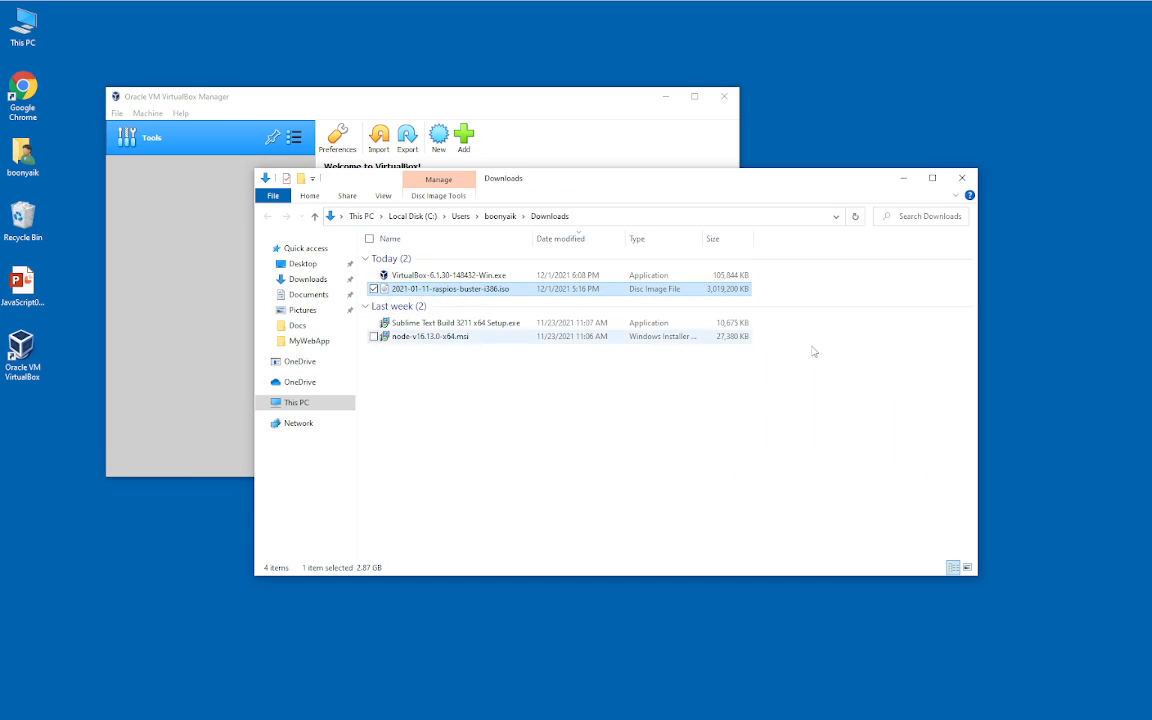
pyautogui.moveTo(595, 182); pyautogui.dragTo(746, 235)
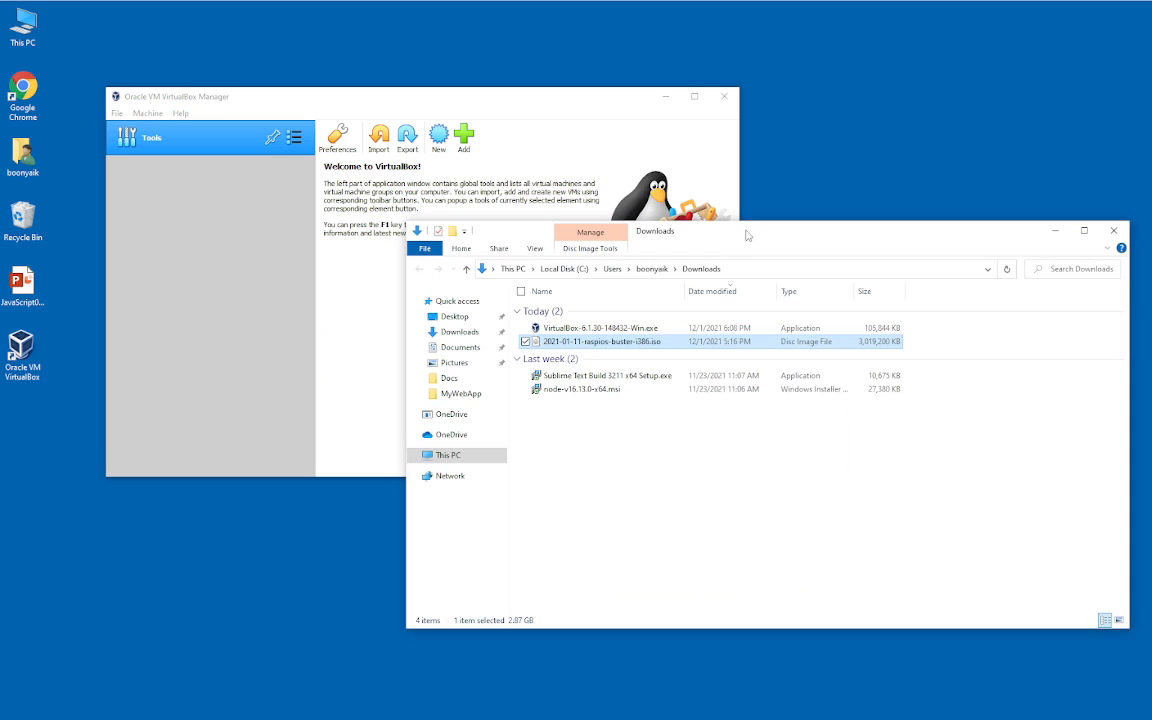
pyautogui.moveTo(746, 235); pyautogui.dragTo(707, 401)
pyautogui.moveTo(598, 103); pyautogui.dragTo(620, 108)
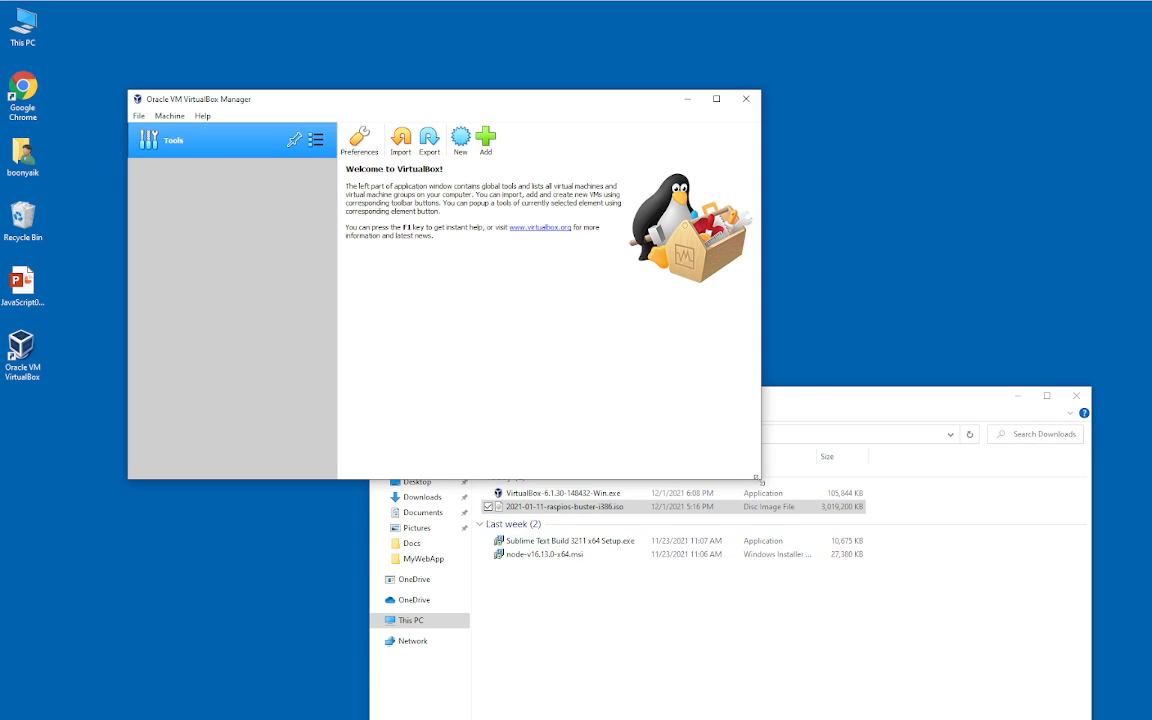
pyautogui.moveTo(758, 480); pyautogui.dragTo(808, 550)
pyautogui.moveTo(537, 103); pyautogui.dragTo(523, 85)
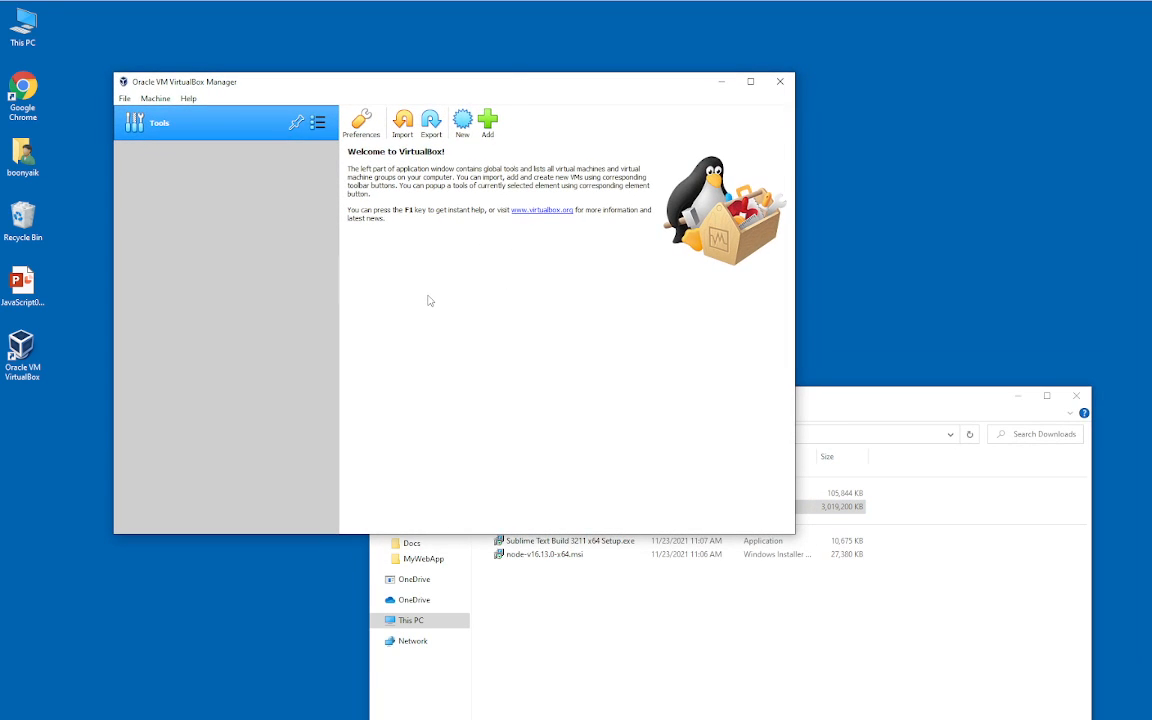
# Start a new virtual machine named RaspiOS with type Linux and version Debian (32-bit)
pyautogui.click(465, 134)
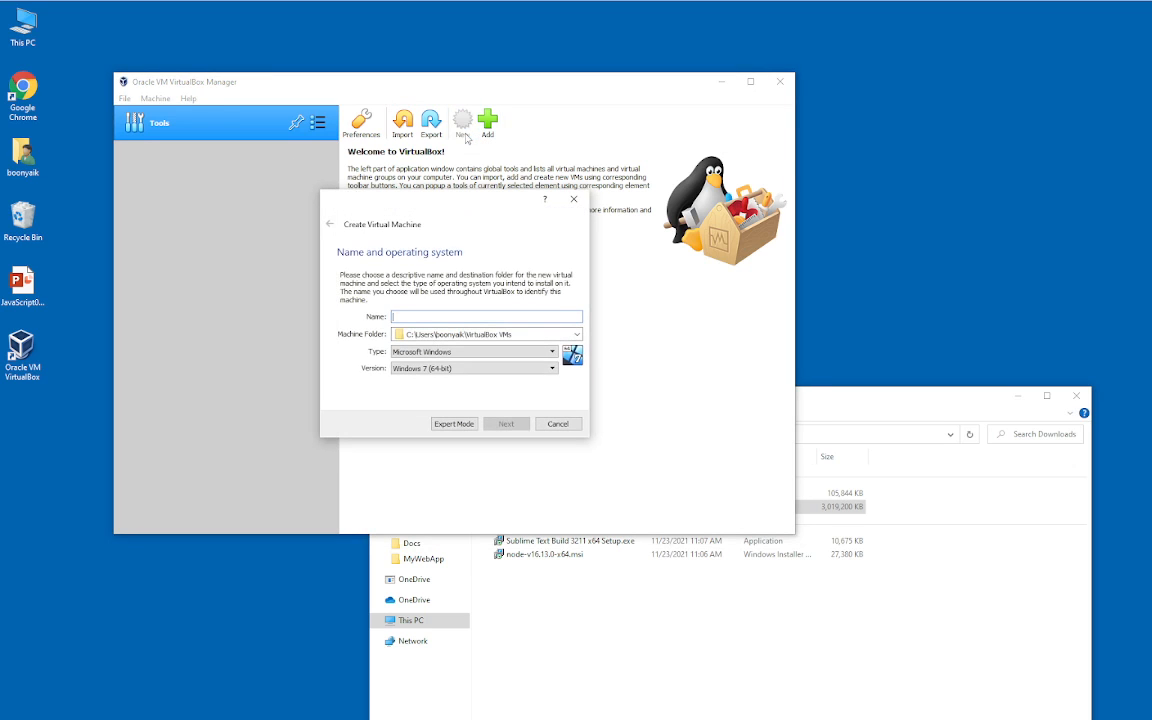
pyautogui.click(440, 352)
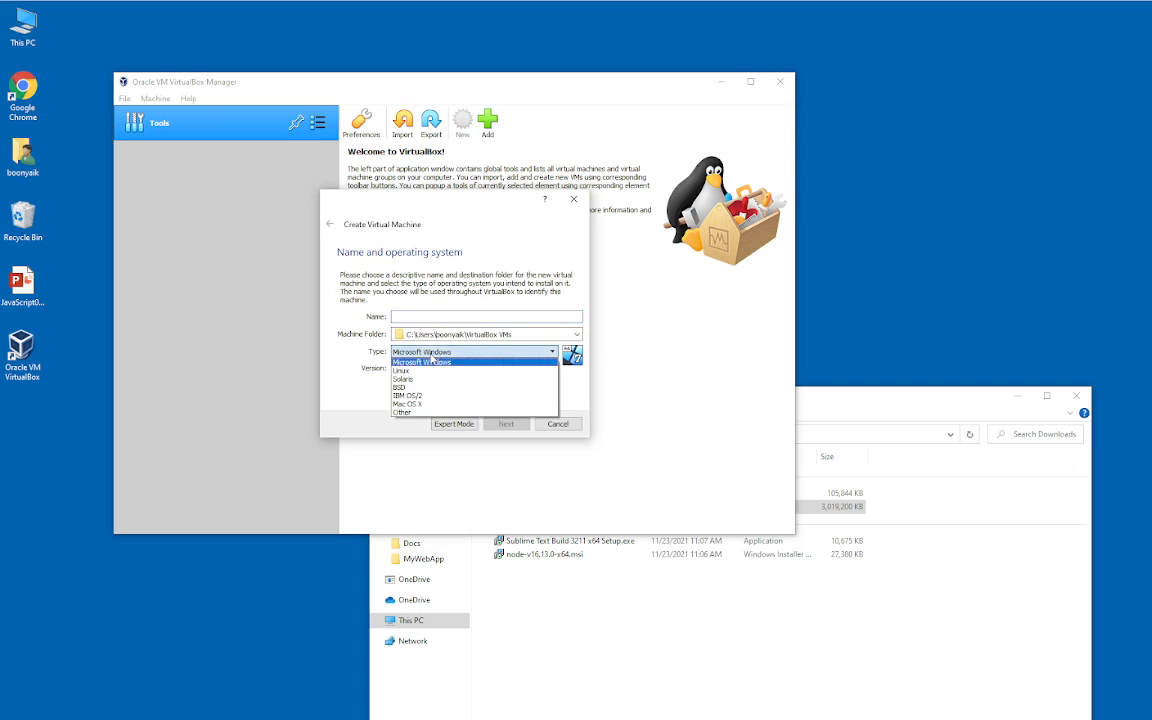
pyautogui.click(401, 370)
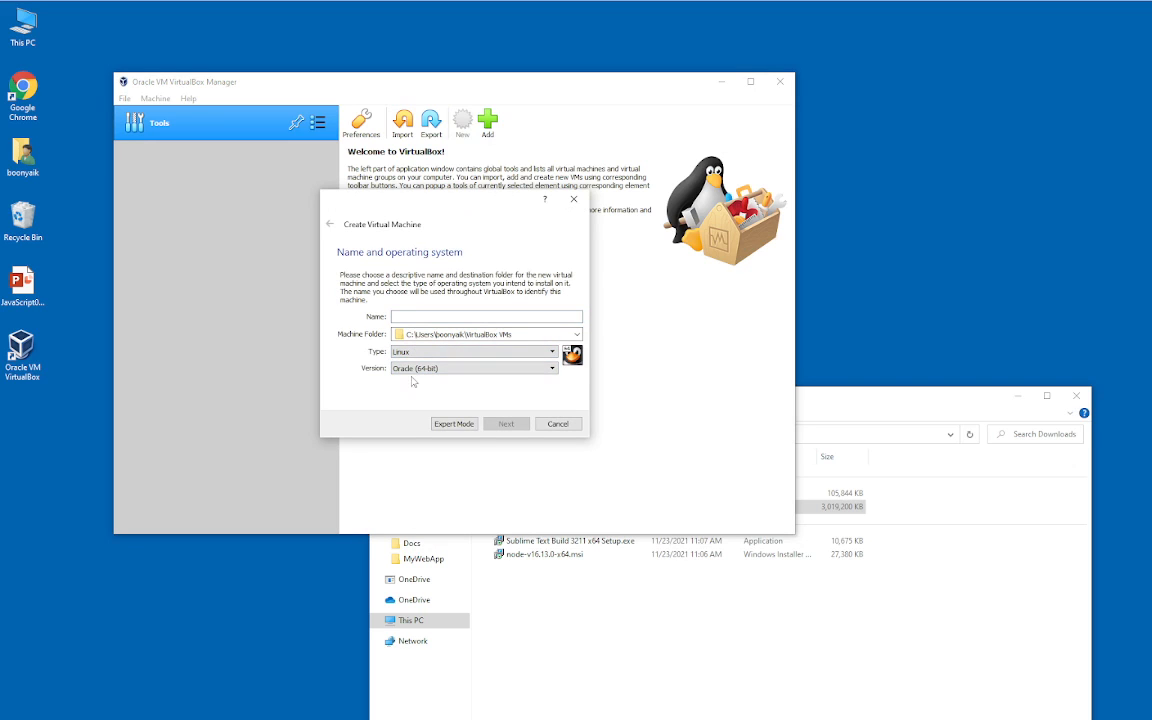
pyautogui.click(401, 368)
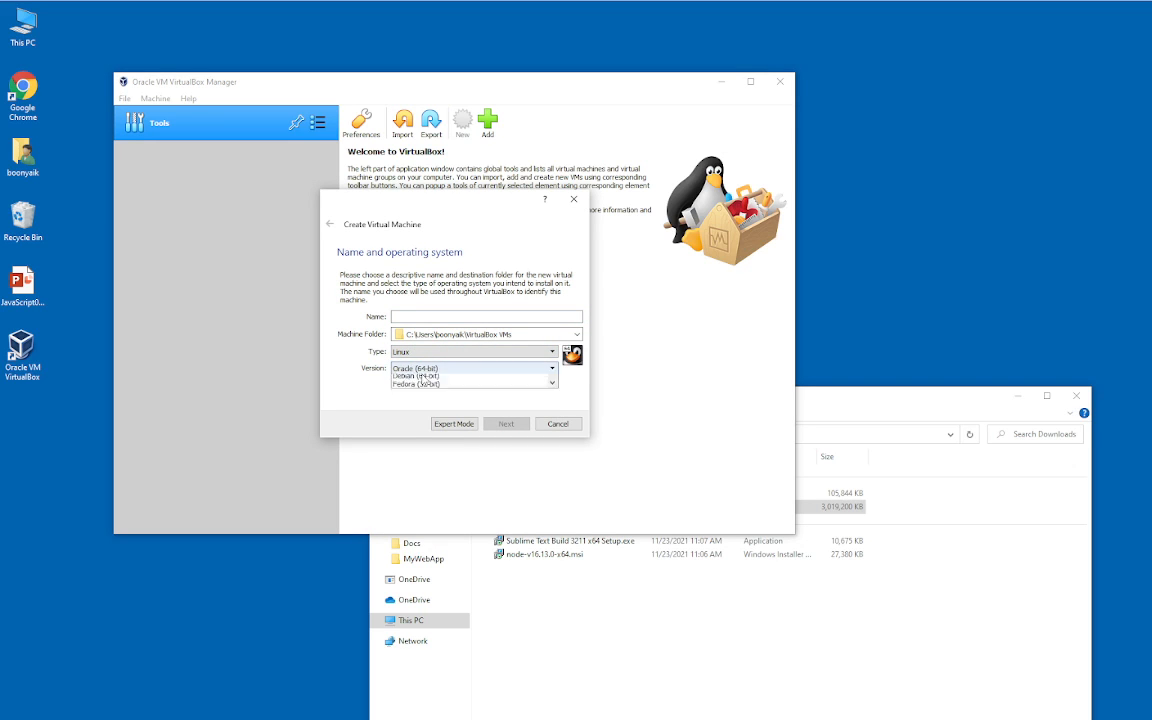
pyautogui.click(427, 380)
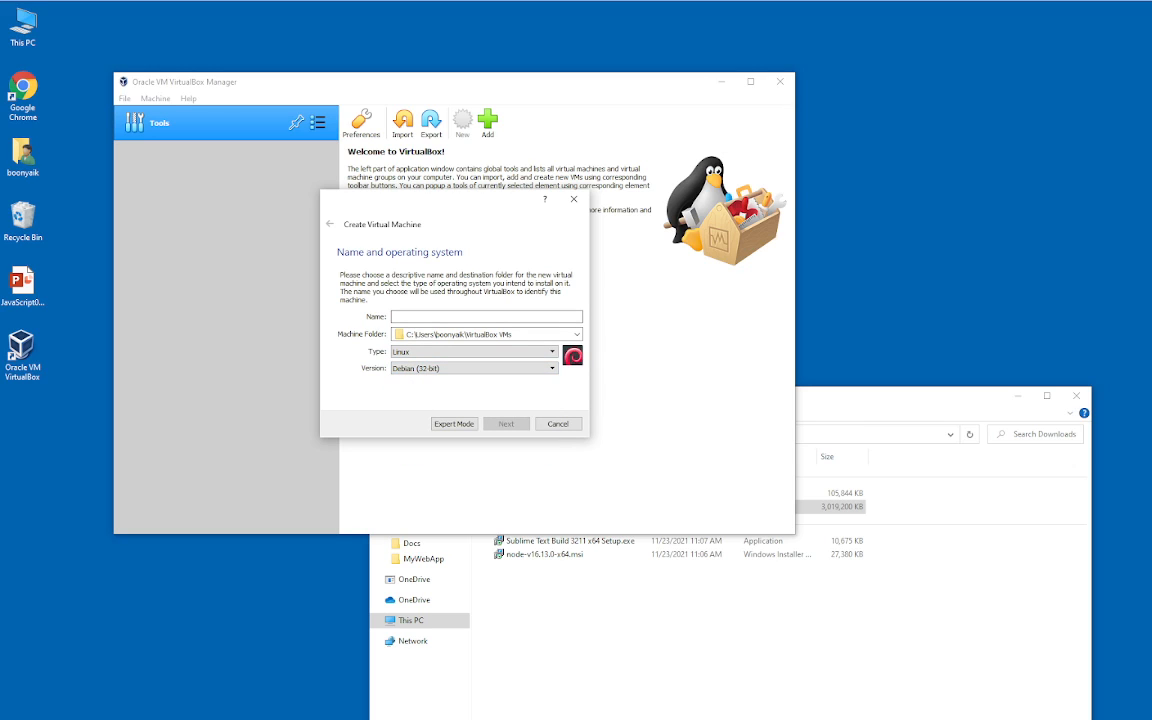
pyautogui.write('RaspiOS')
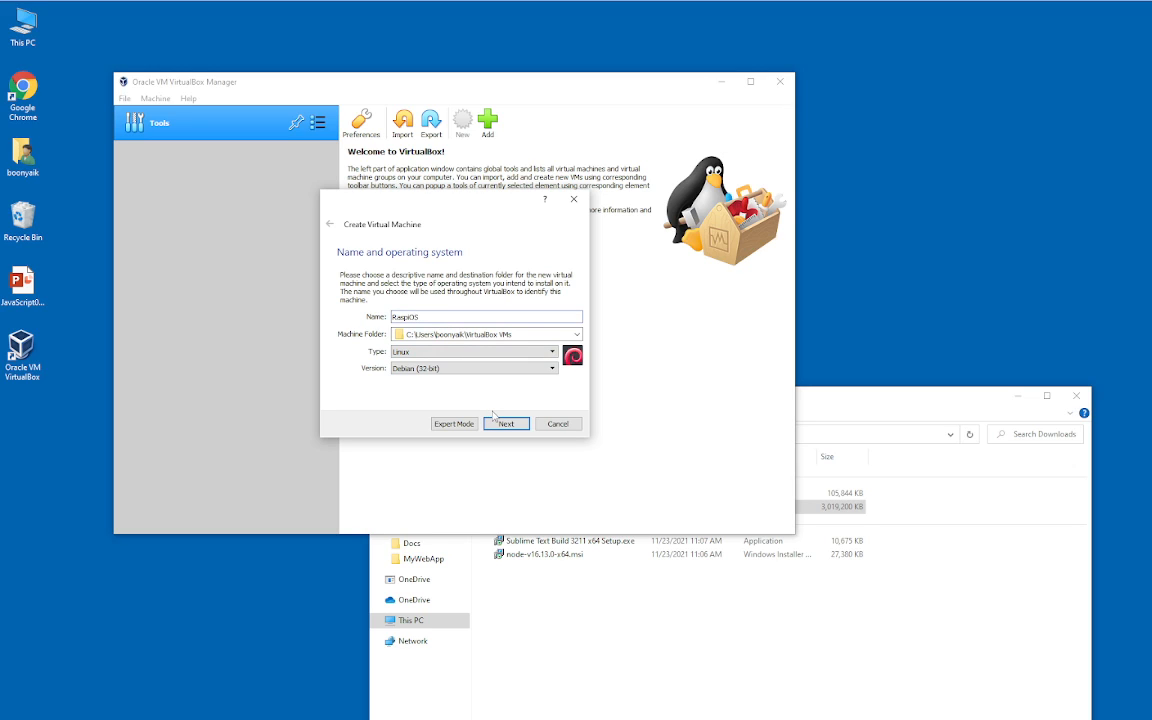
pyautogui.click(508, 425)
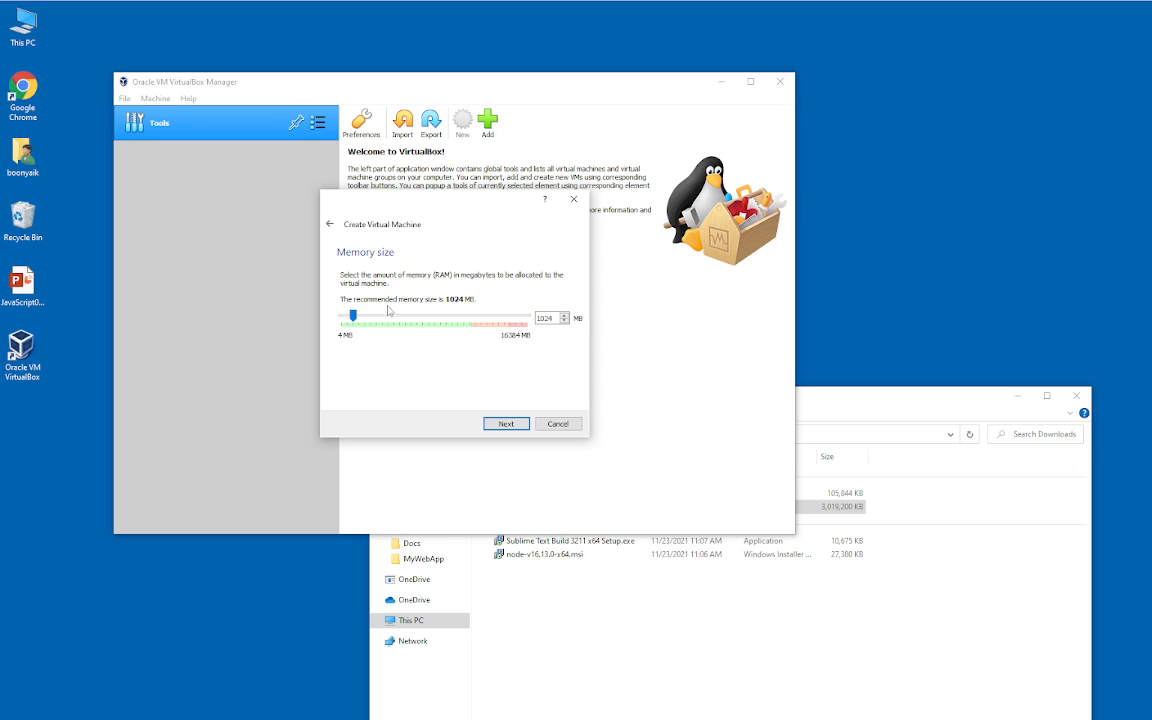
# Change the amount of memory allocated to the RaspiOS virtual machine and accept the memory size
pyautogui.doubleClick(544, 318)
pyautogui.write('1023')
pyautogui.press('BackSpace')
pyautogui.press('BackSpace')
pyautogui.press('BackSpace')
pyautogui.write('48')
pyautogui.click(508, 426)
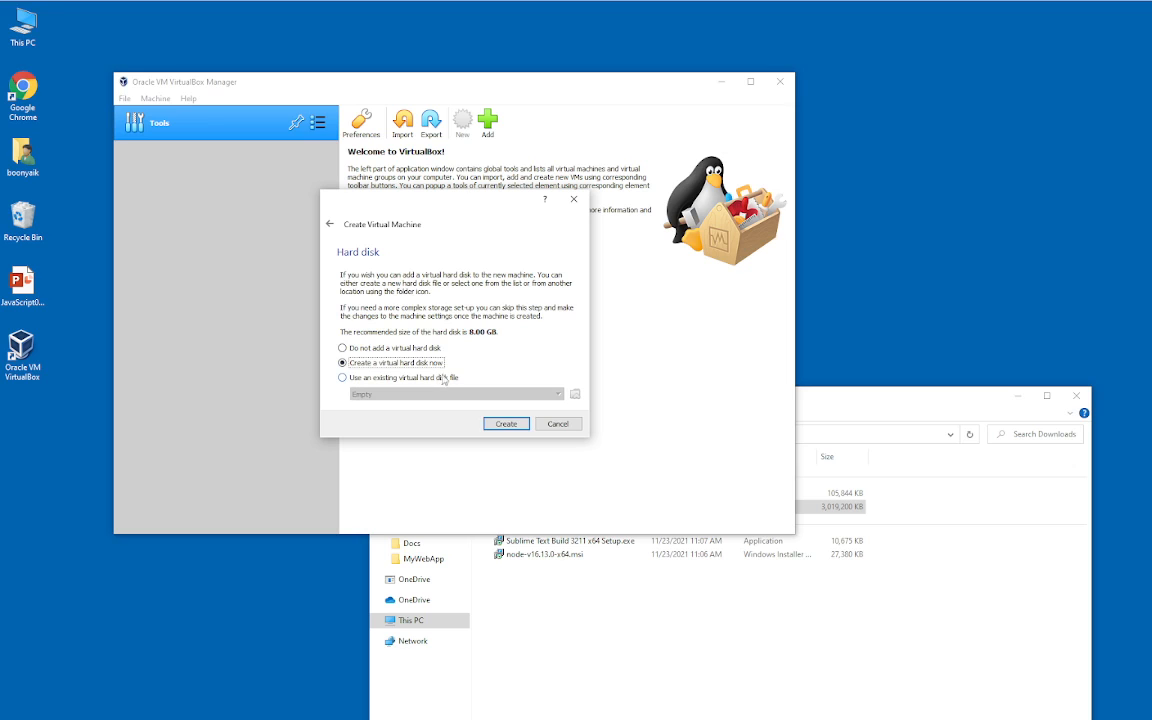
# Create a dynamically allocated 8.00 GB VDI virtual hard disk for RaspiOS and complete the new virtual machine
pyautogui.click(506, 424)
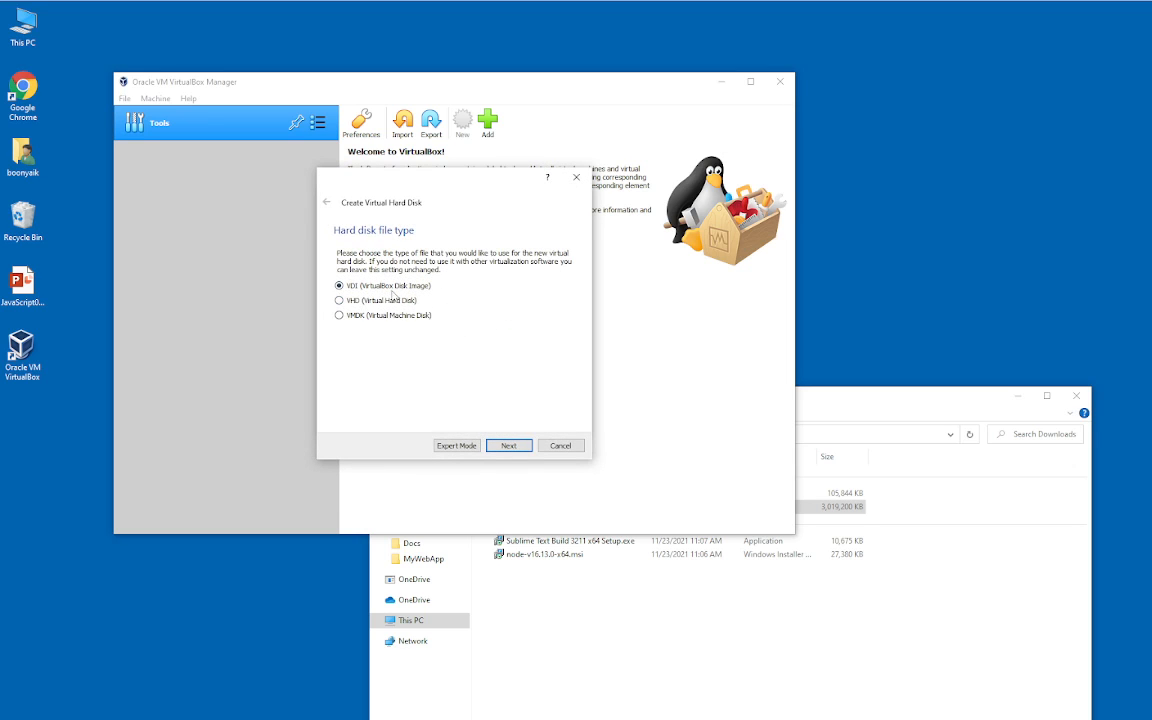
pyautogui.click(508, 445)
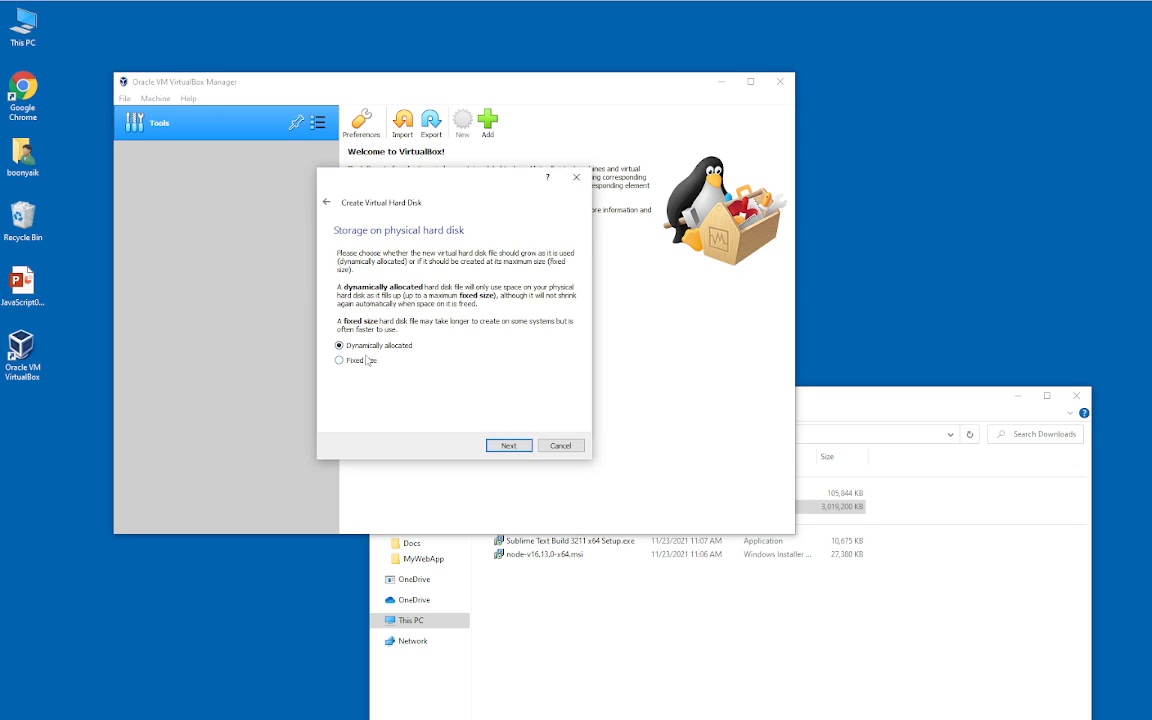
pyautogui.click(499, 447)
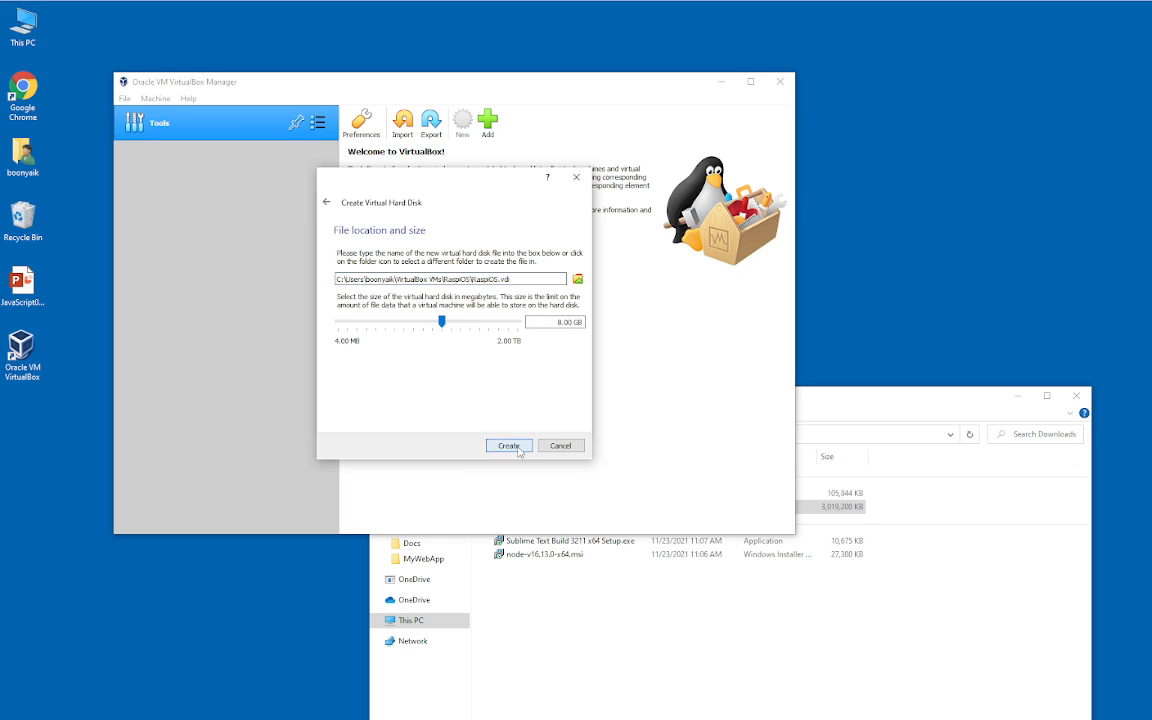
pyautogui.click(560, 445)
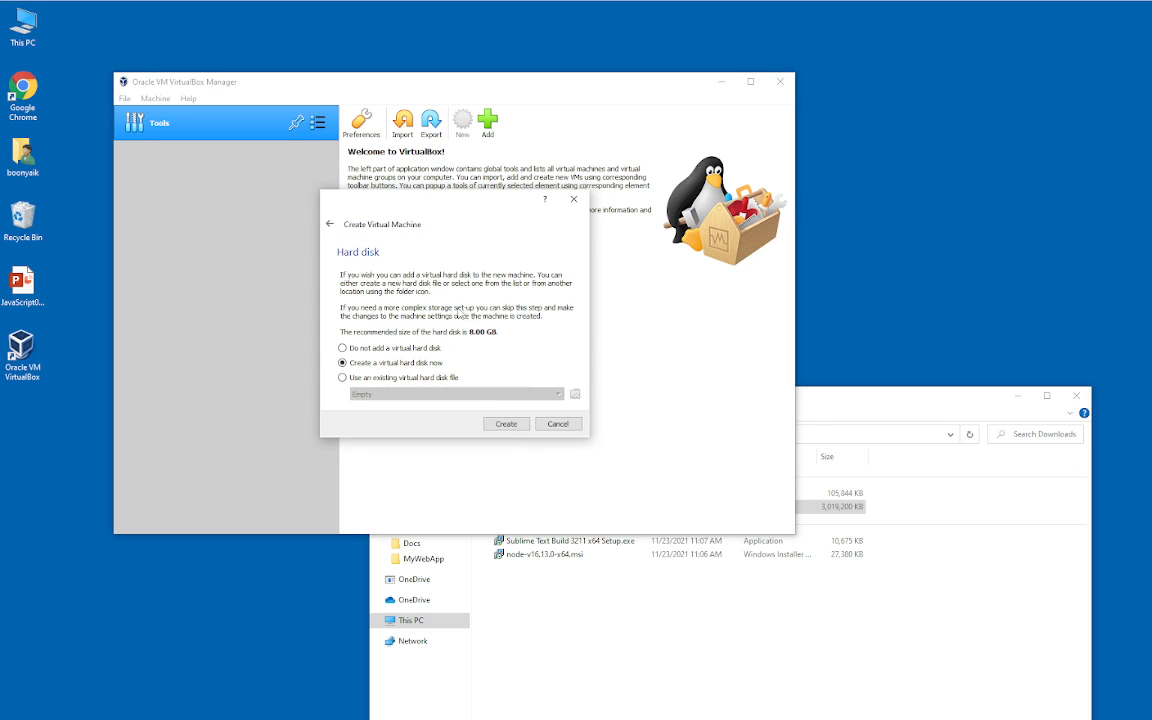
pyautogui.click(504, 424)
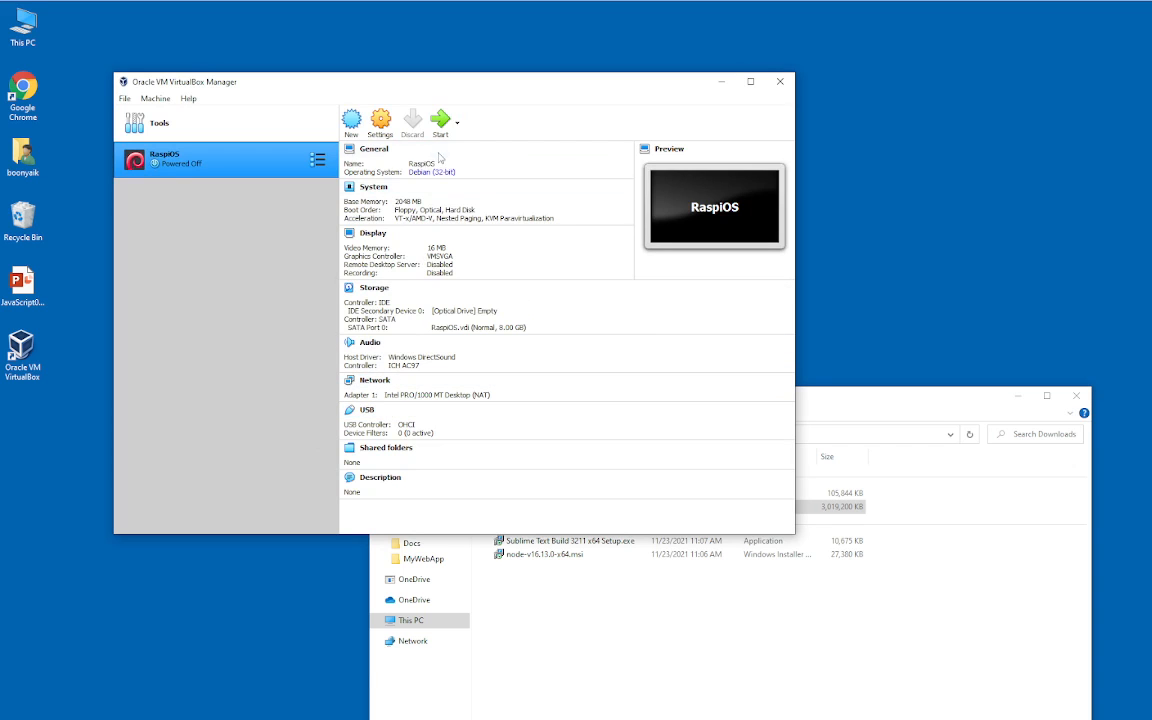
# Attach 2021-01-11-raspios-buster-i386.iso from Downloads to the empty IDE optical drive in the RaspiOS storage settings and save them
pyautogui.click(381, 124)
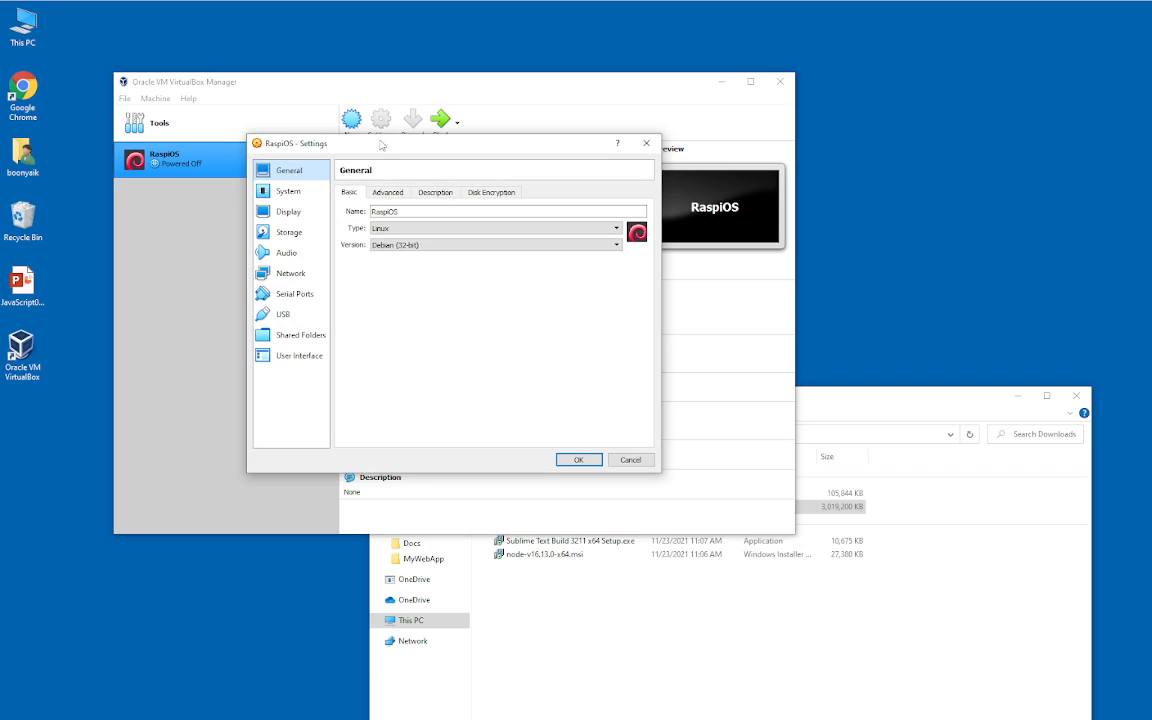
pyautogui.click(289, 232)
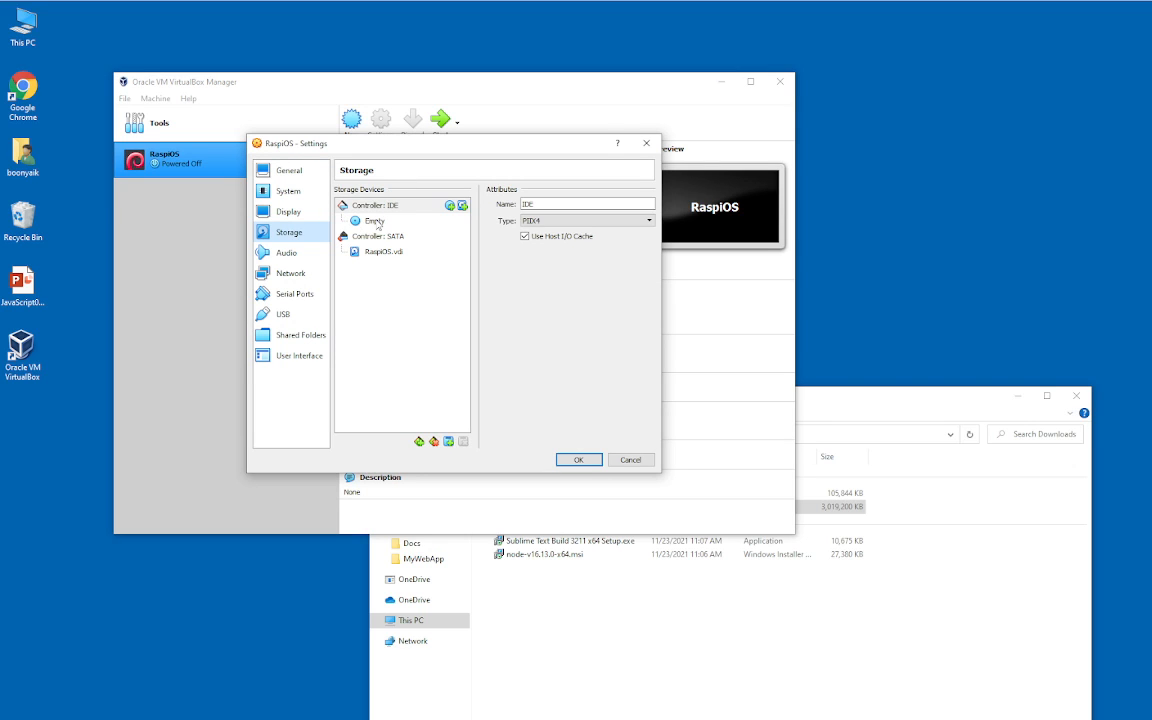
pyautogui.click(376, 222)
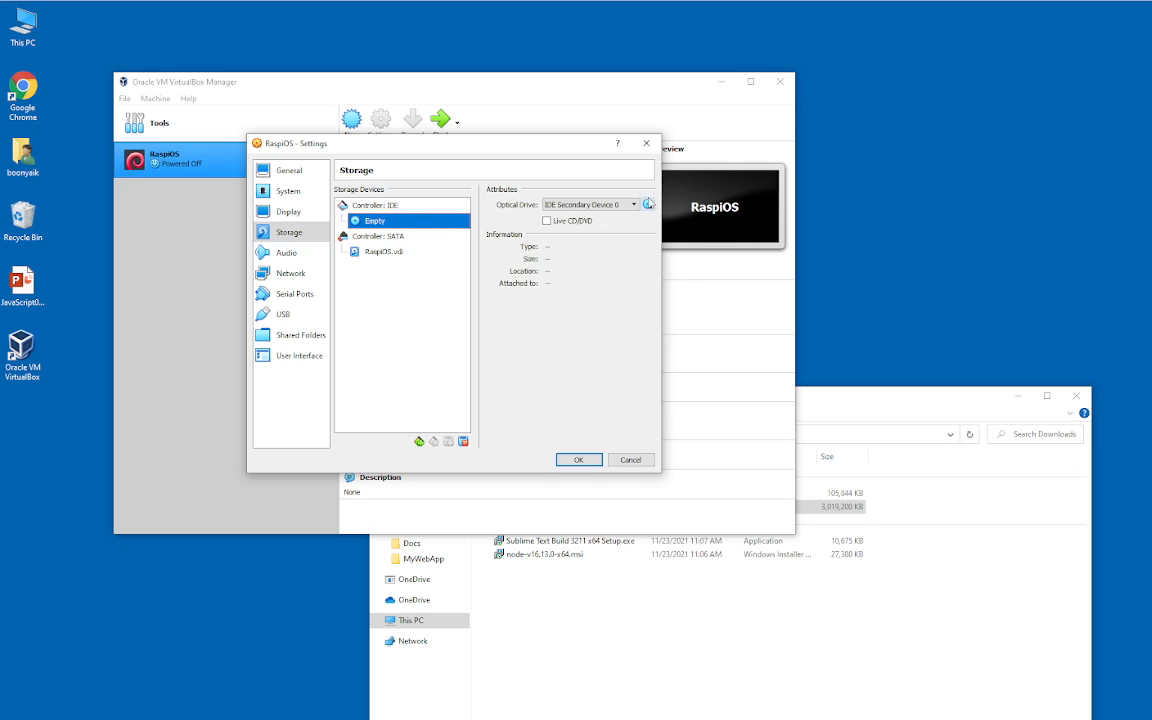
pyautogui.click(648, 204)
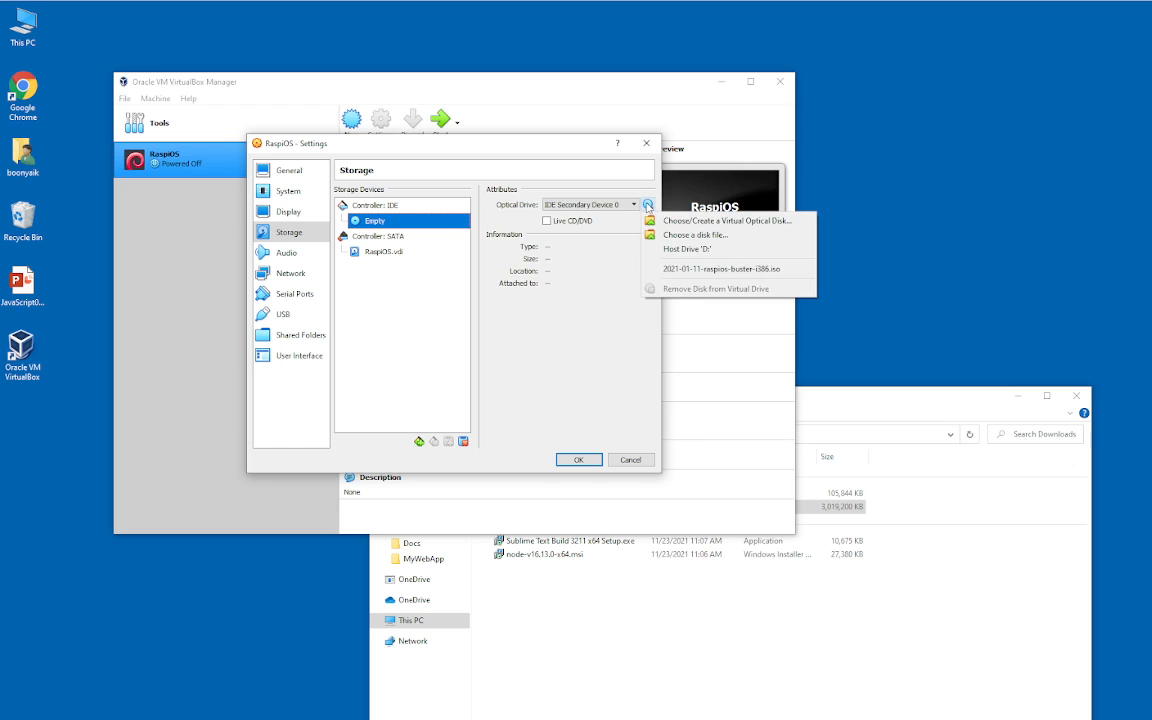
pyautogui.click(690, 234)
pyautogui.moveTo(442, 170); pyautogui.dragTo(673, 264)
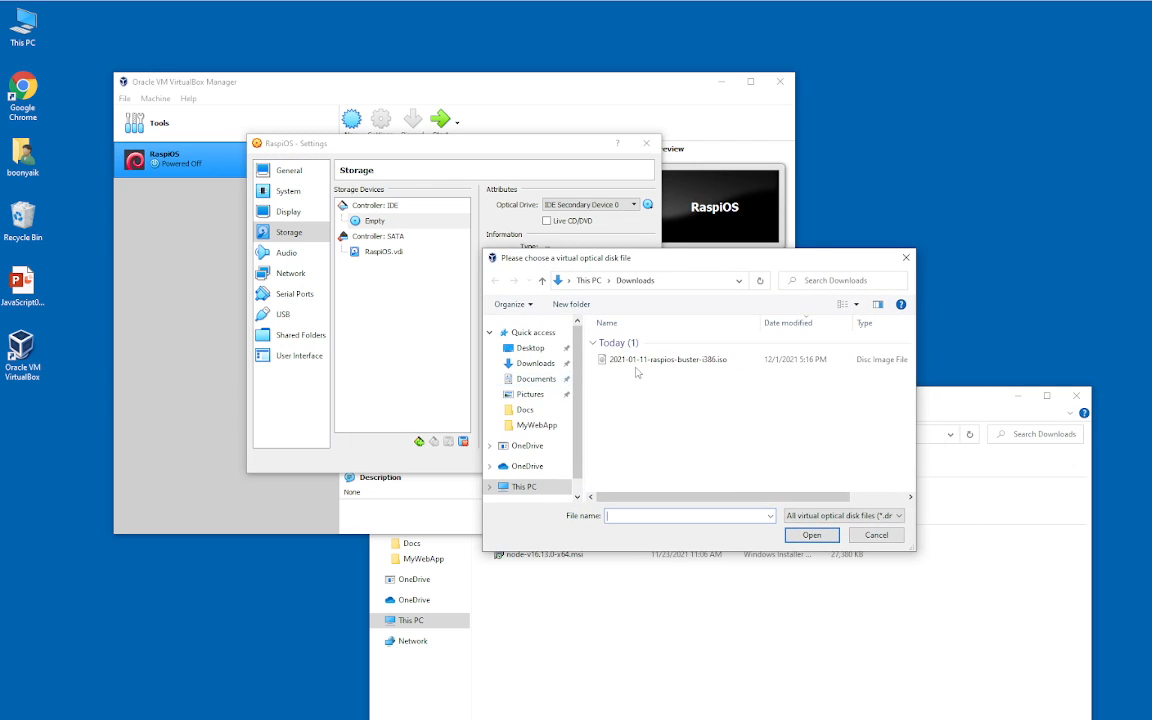
pyautogui.click(655, 359)
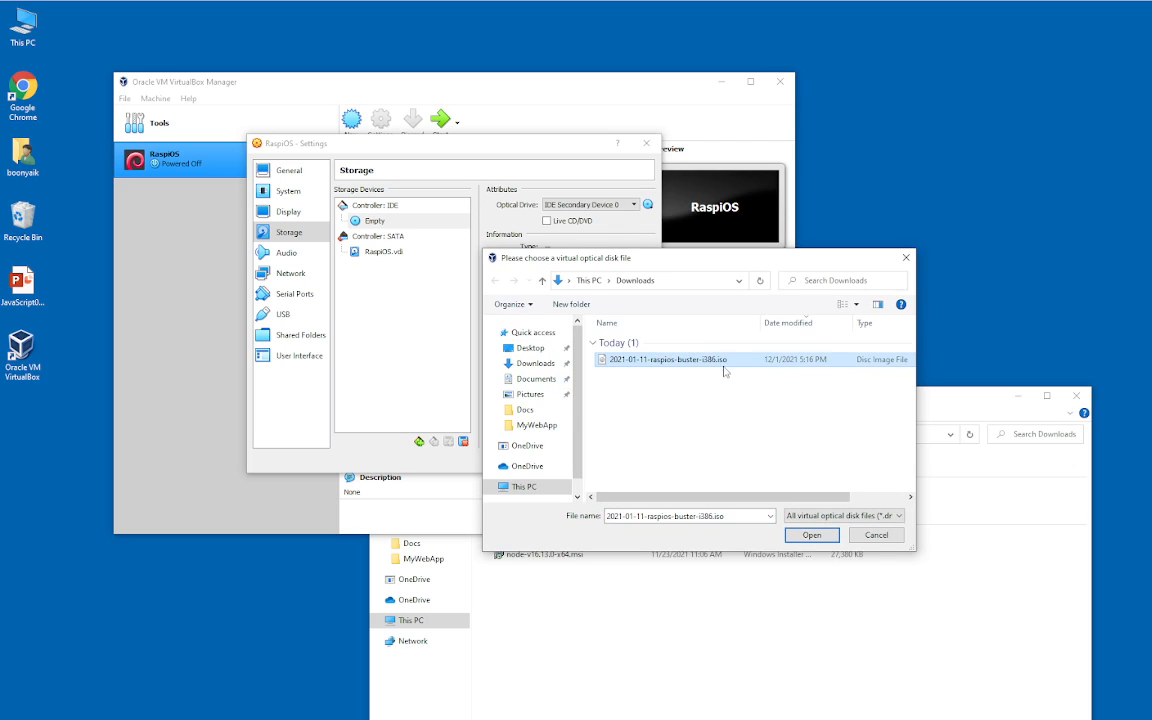
pyautogui.click(812, 535)
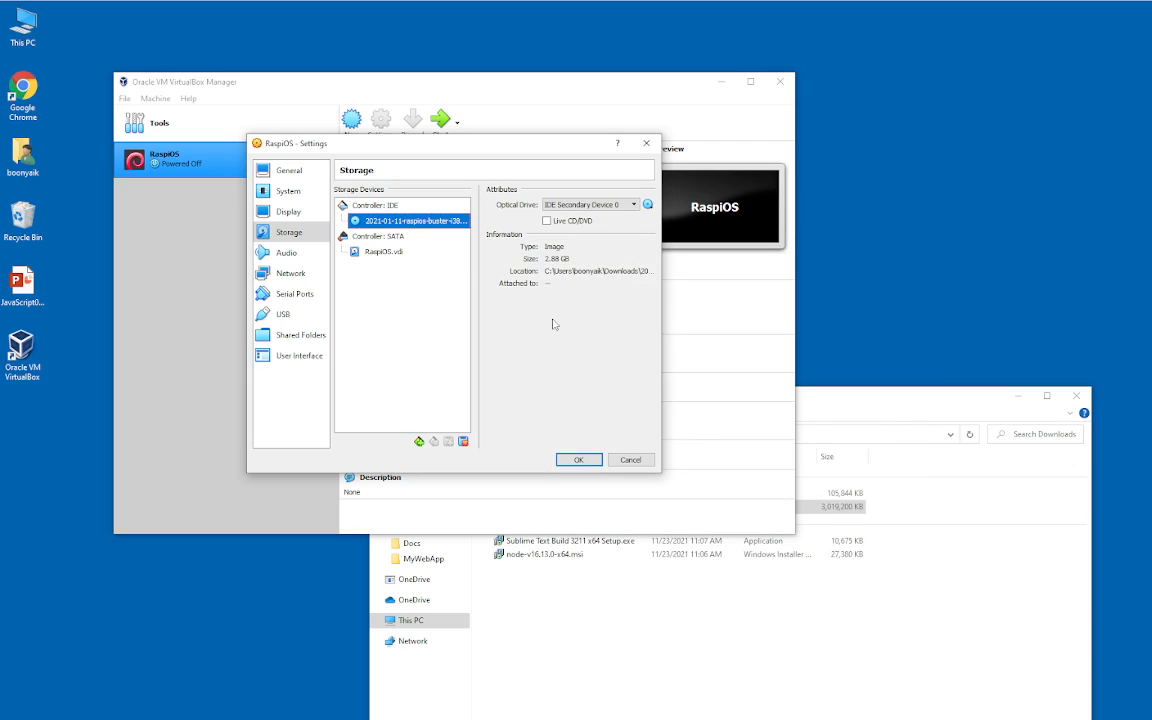
pyautogui.click(578, 460)
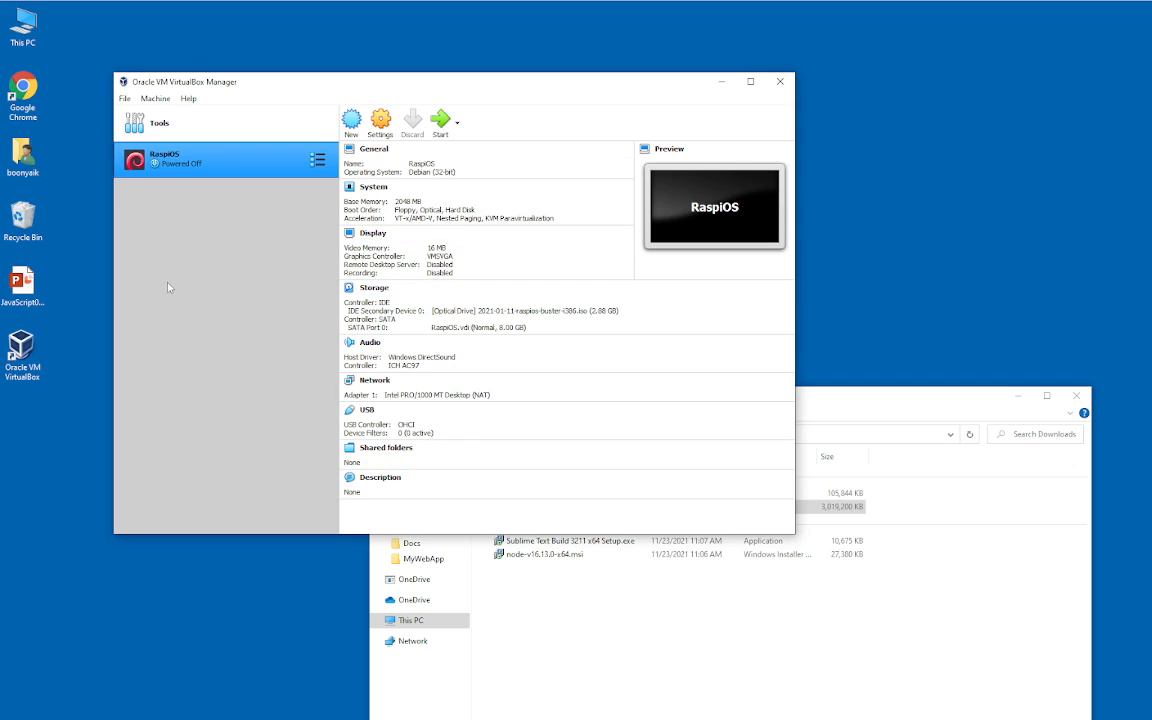
# Start the RaspiOS virtual machine and minimize the Downloads and VirtualBox Manager windows
pyautogui.click(441, 122)
pyautogui.click(1018, 397)
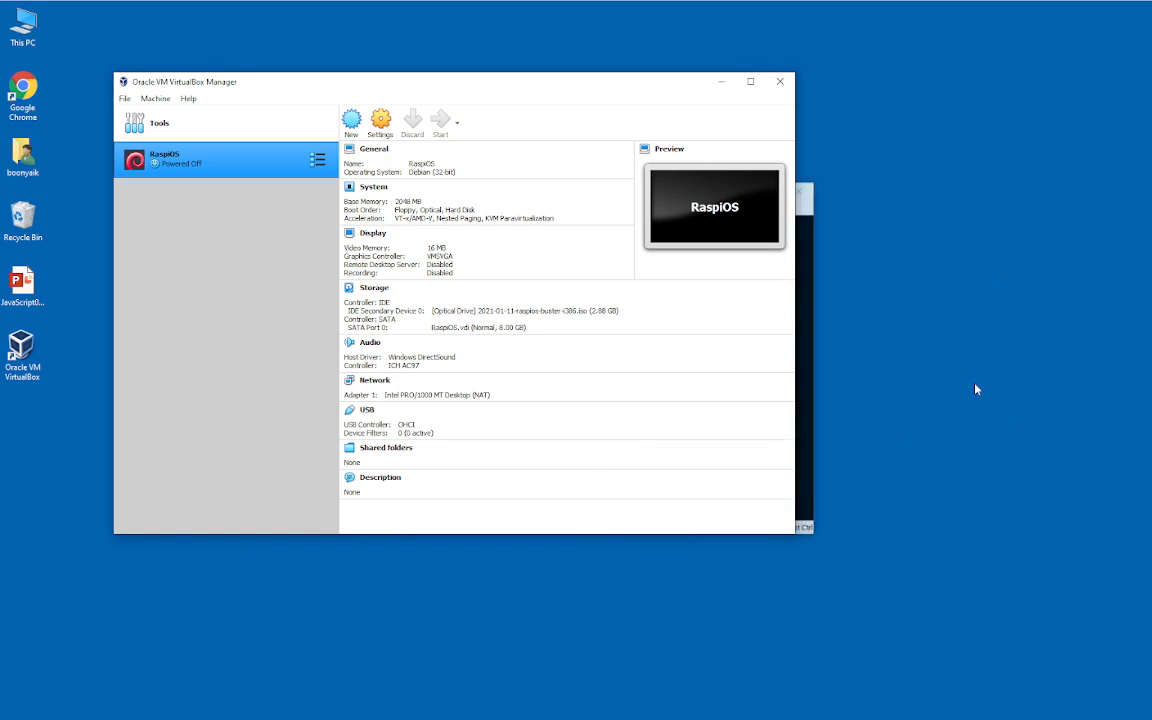
pyautogui.click(716, 83)
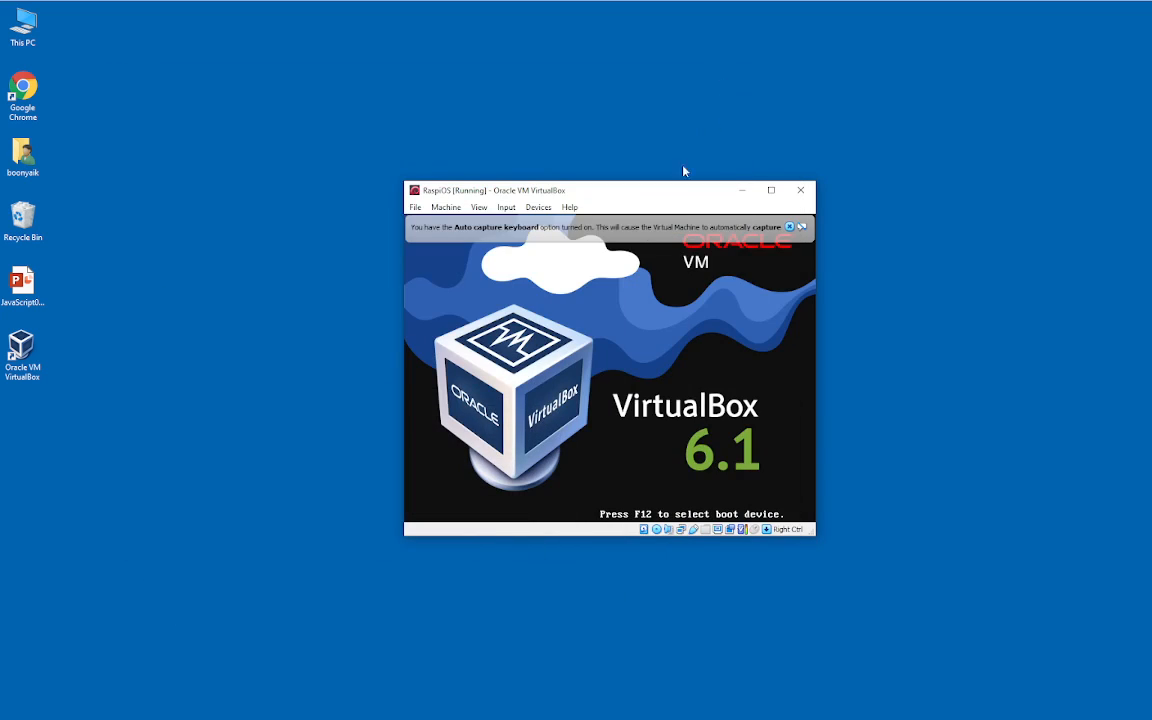
pyautogui.moveTo(813, 537); pyautogui.dragTo(884, 599)
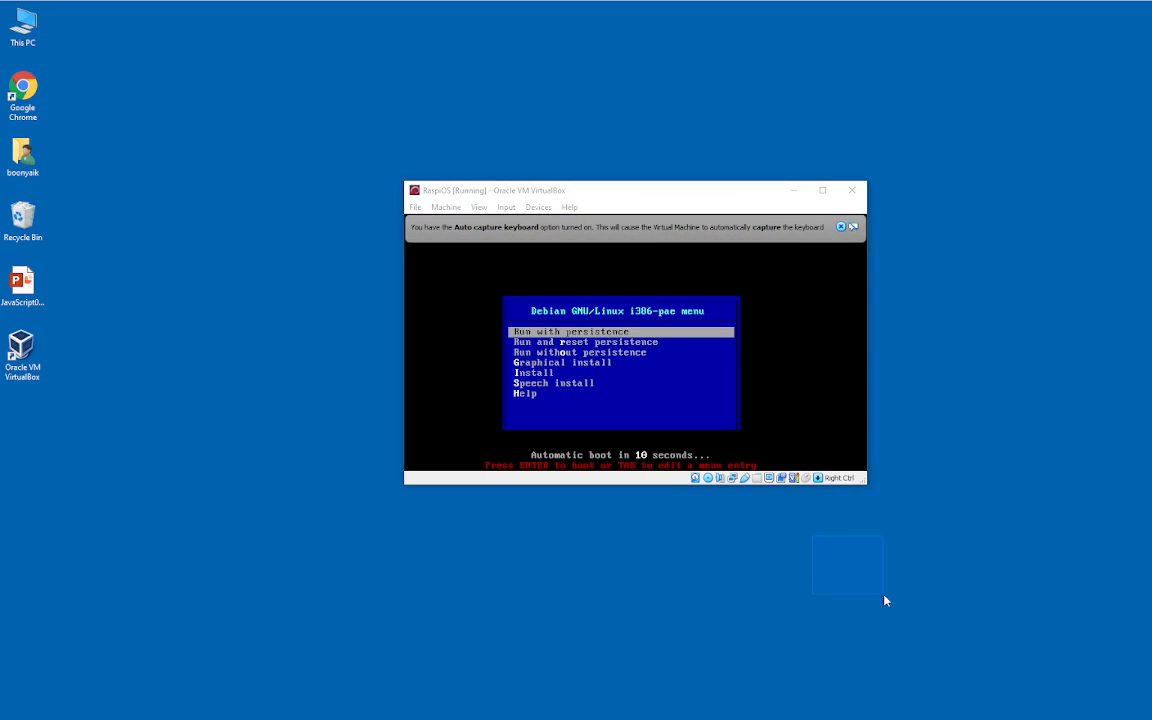
# Let the virtual machine capture mouse and keyboard, and boot the Install entry of the Debian GNU/Linux menu
pyautogui.click(660, 358)
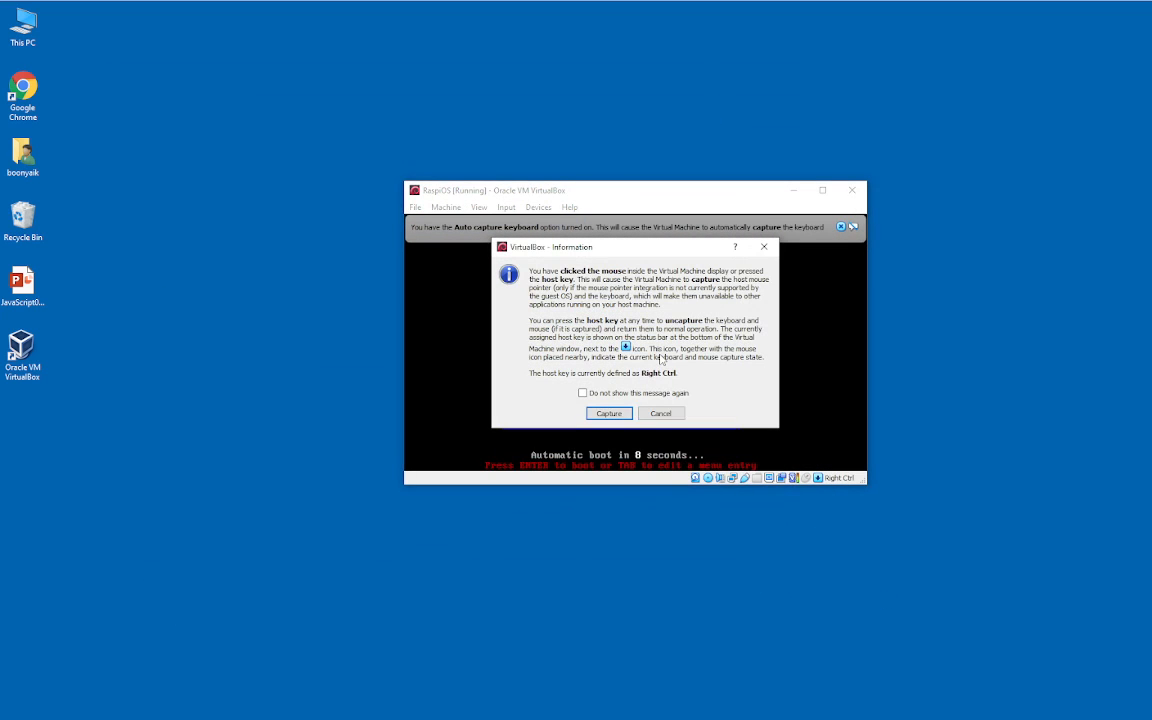
pyautogui.click(609, 413)
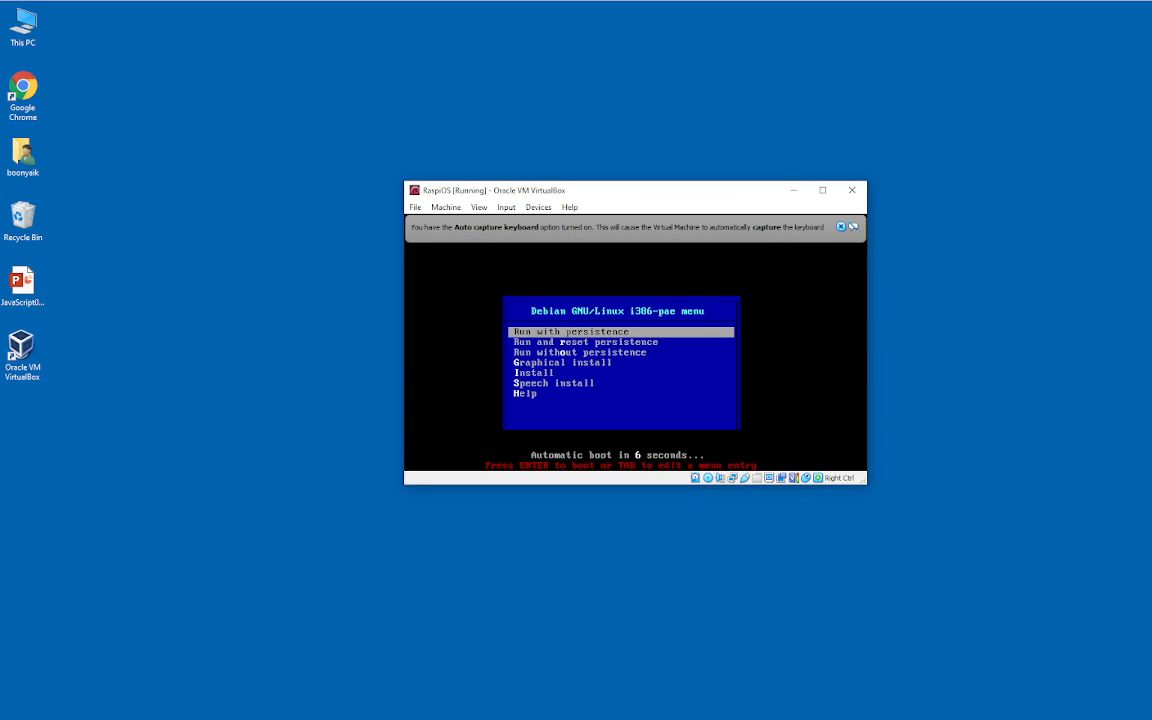
pyautogui.press('Down')
pyautogui.press('Down')
pyautogui.press('Down')
pyautogui.press('Down')
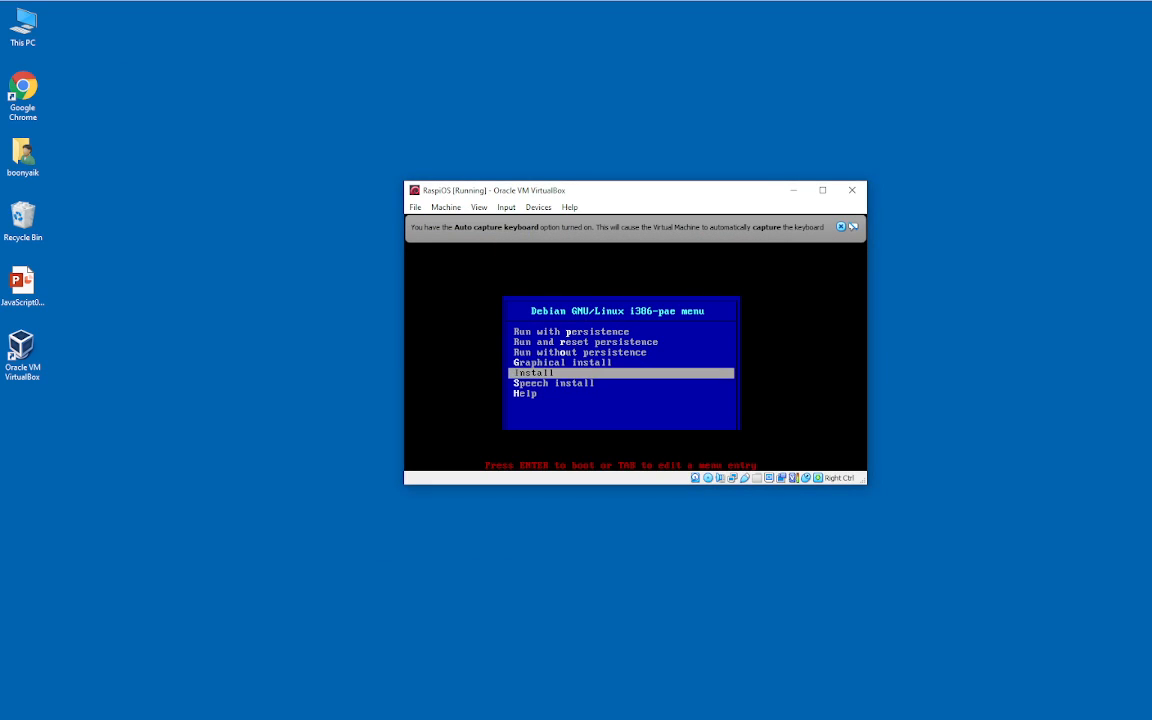
pyautogui.press('Return')
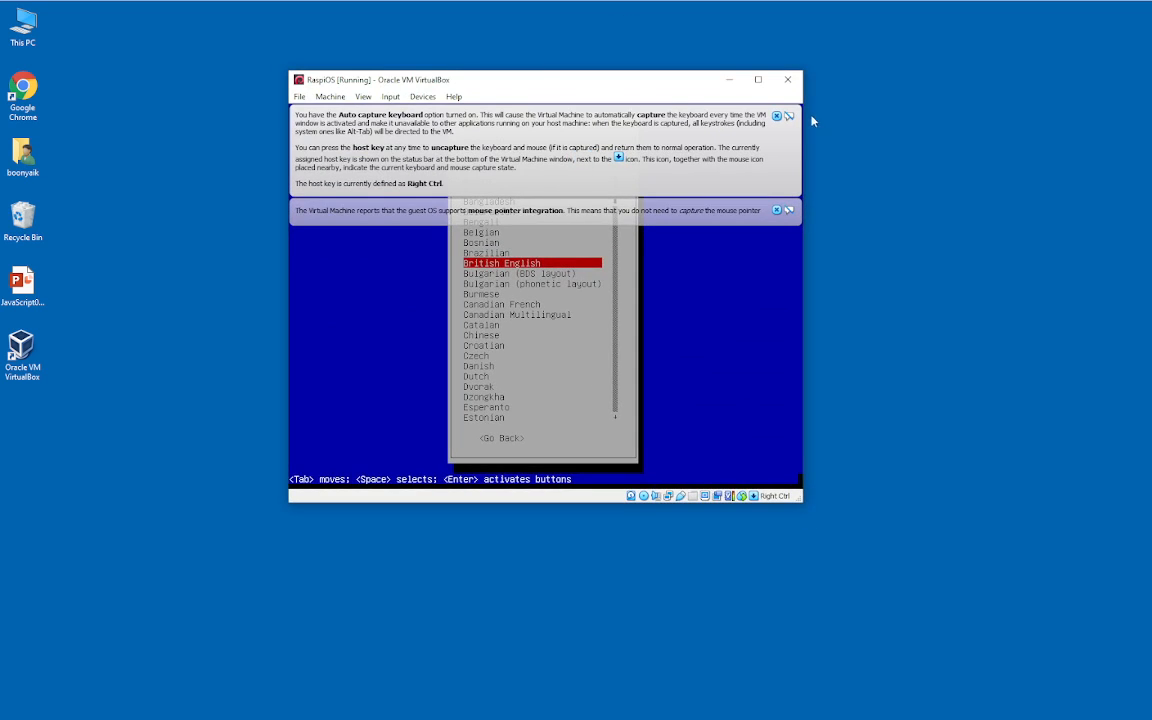
# Dismiss the capture and pointer integration notices and set the installer's keymap to American English
pyautogui.click(776, 116)
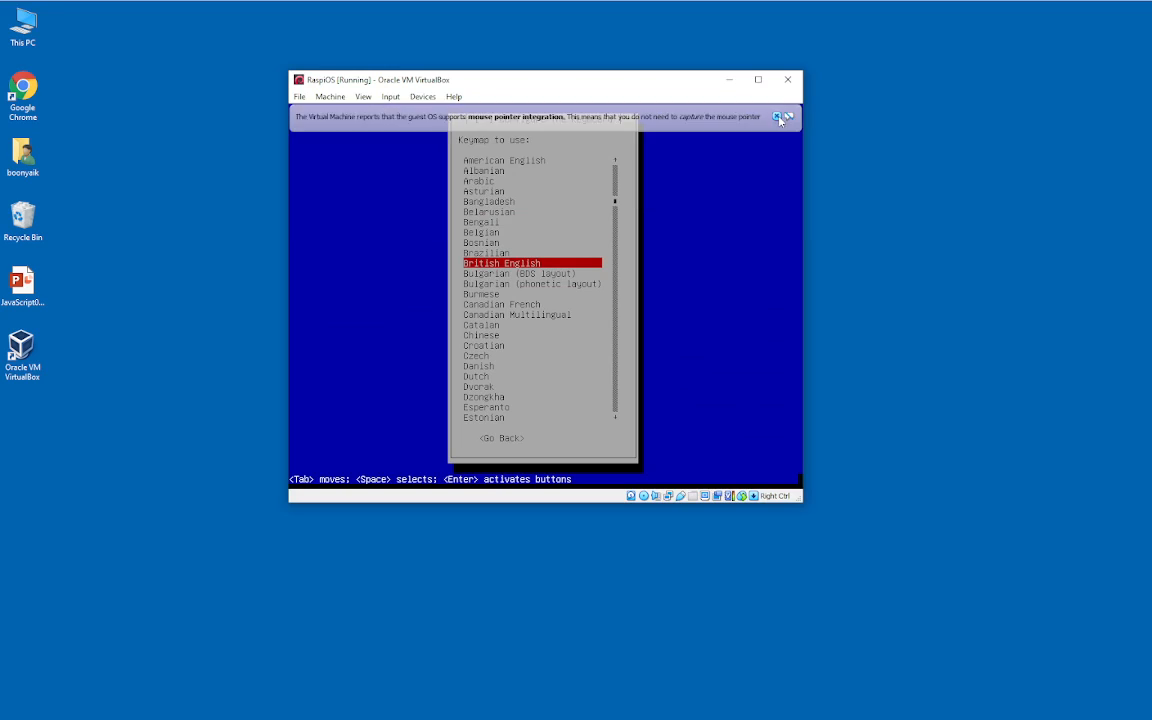
pyautogui.click(776, 116)
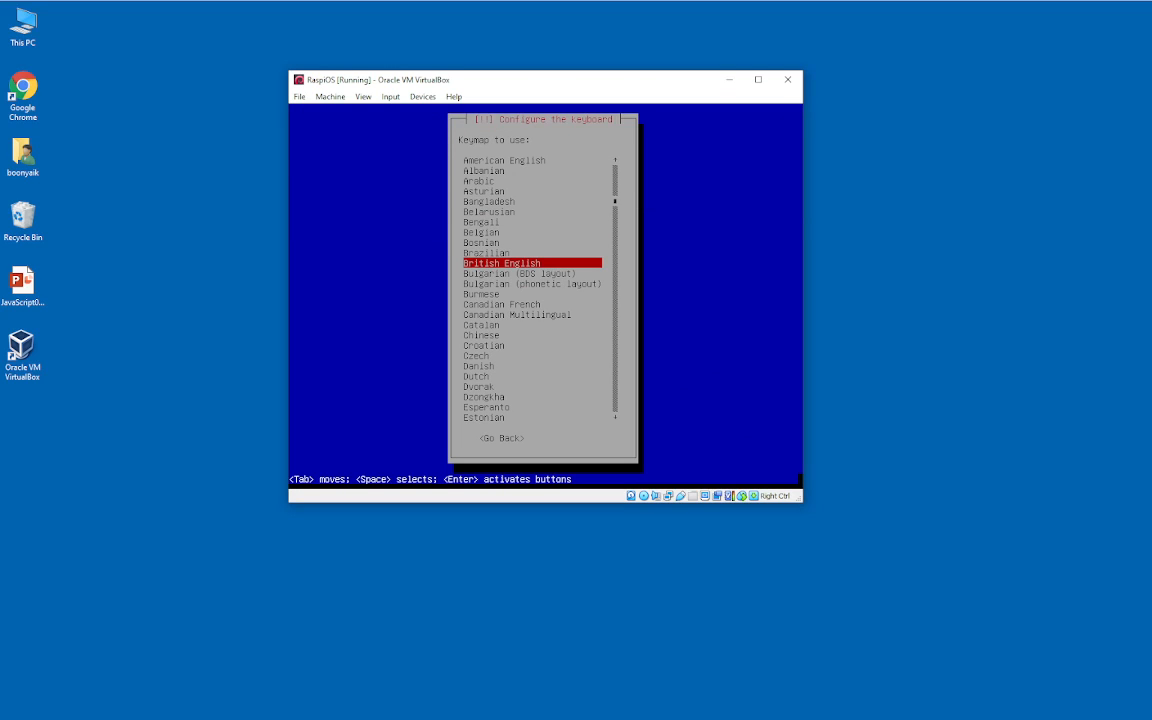
pyautogui.press('Up')
pyautogui.press('Up')
pyautogui.press('Up')
pyautogui.press('Up')
pyautogui.press('Up')
pyautogui.press('Up')
pyautogui.press('Up')
pyautogui.press('Up')
pyautogui.press('Up')
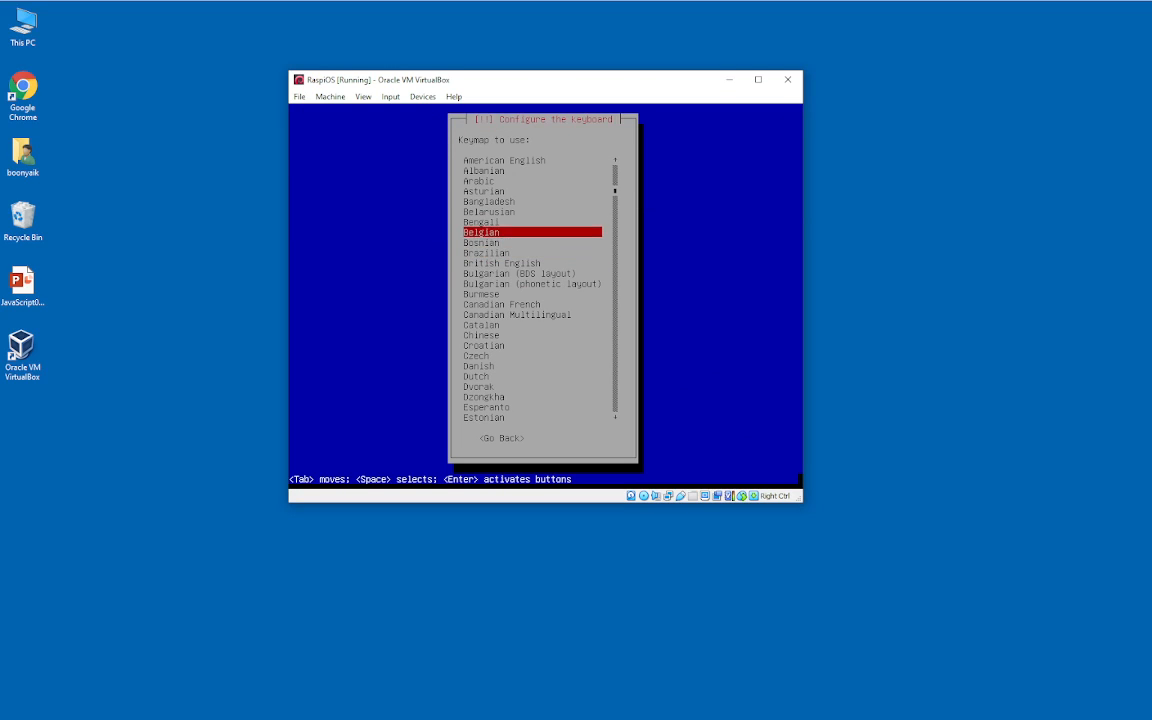
pyautogui.press('Up')
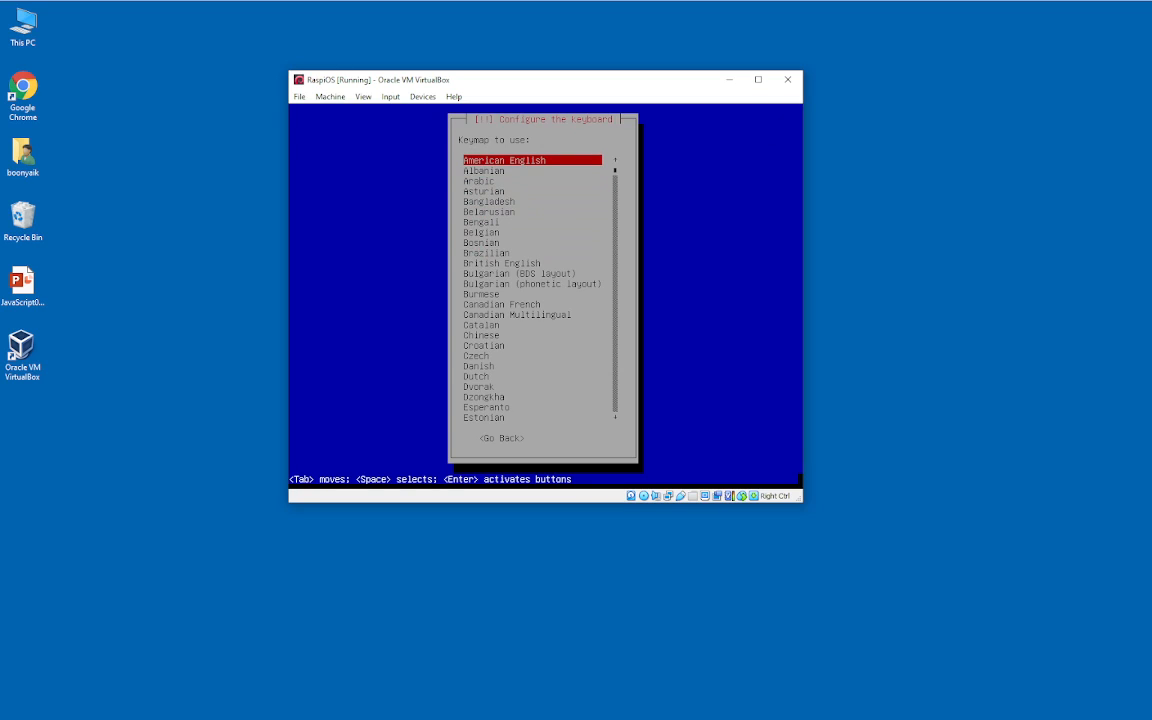
pyautogui.press('Return')
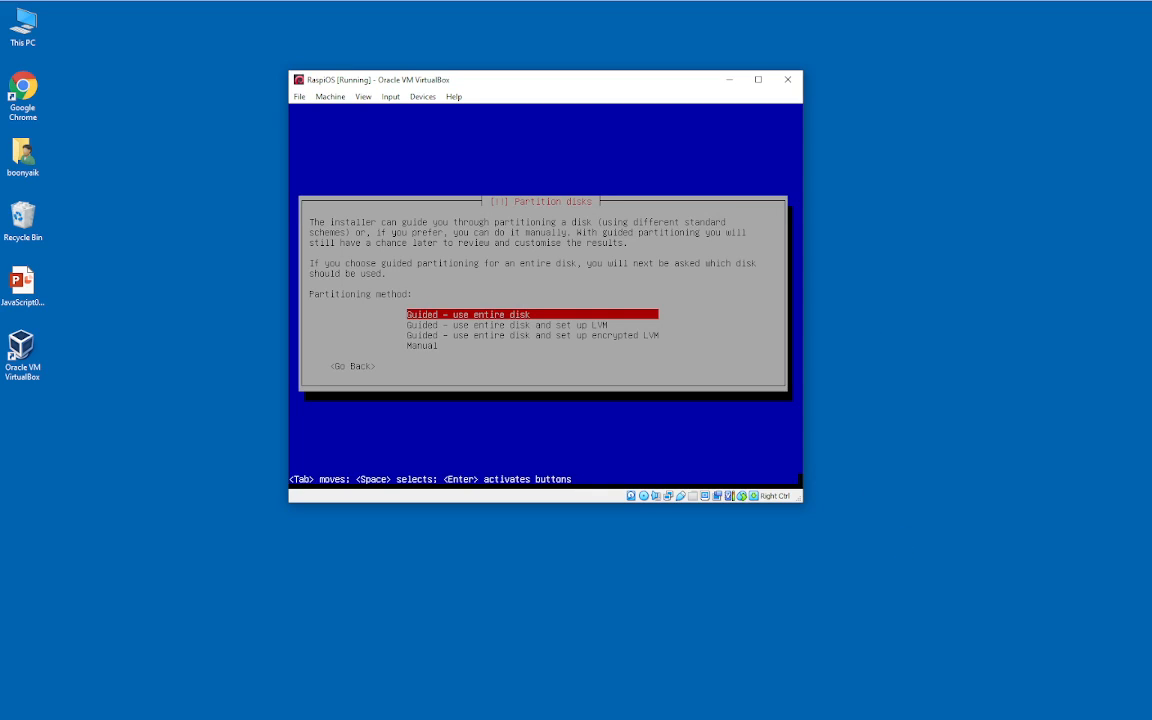
# Partition the VBOX hard disk with guided use of the entire disk and all files in one partition, and write the changes
pyautogui.press('Return')
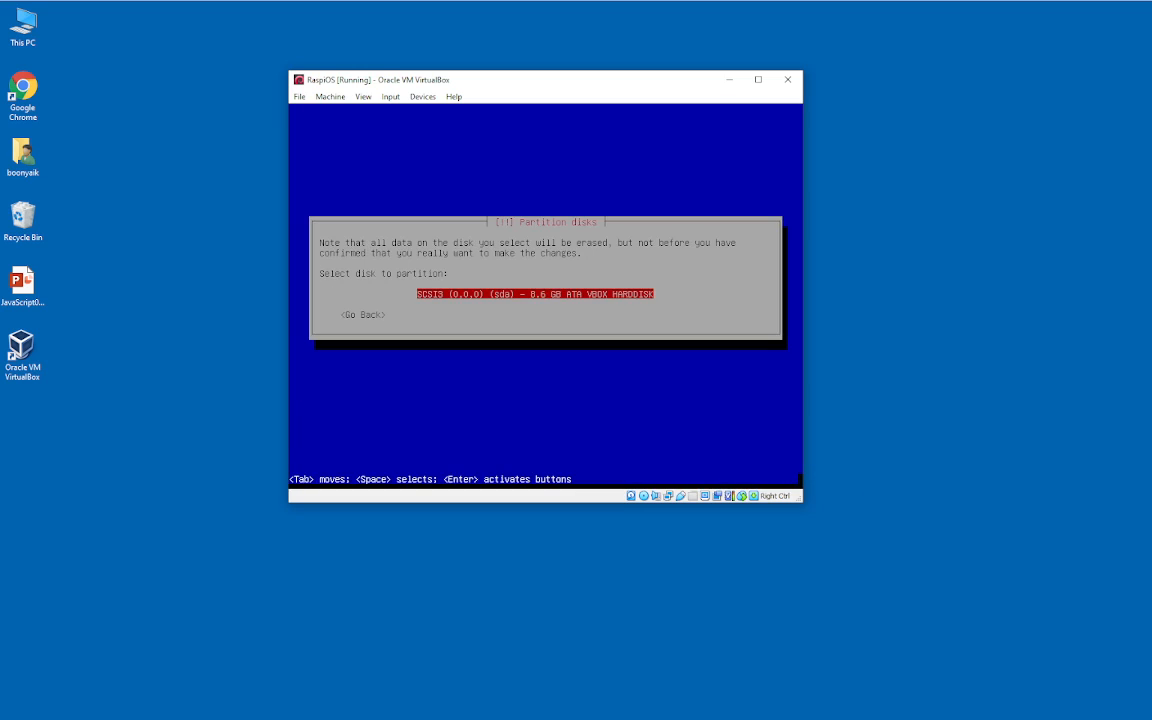
pyautogui.press('Return')
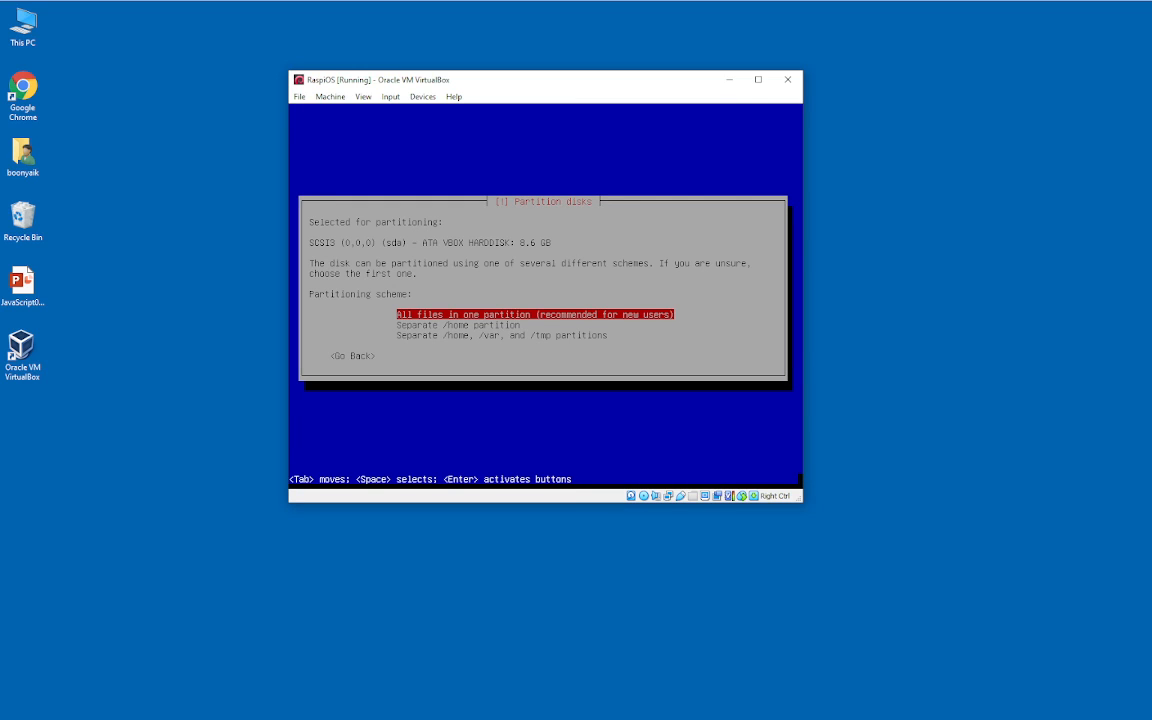
pyautogui.press('Return')
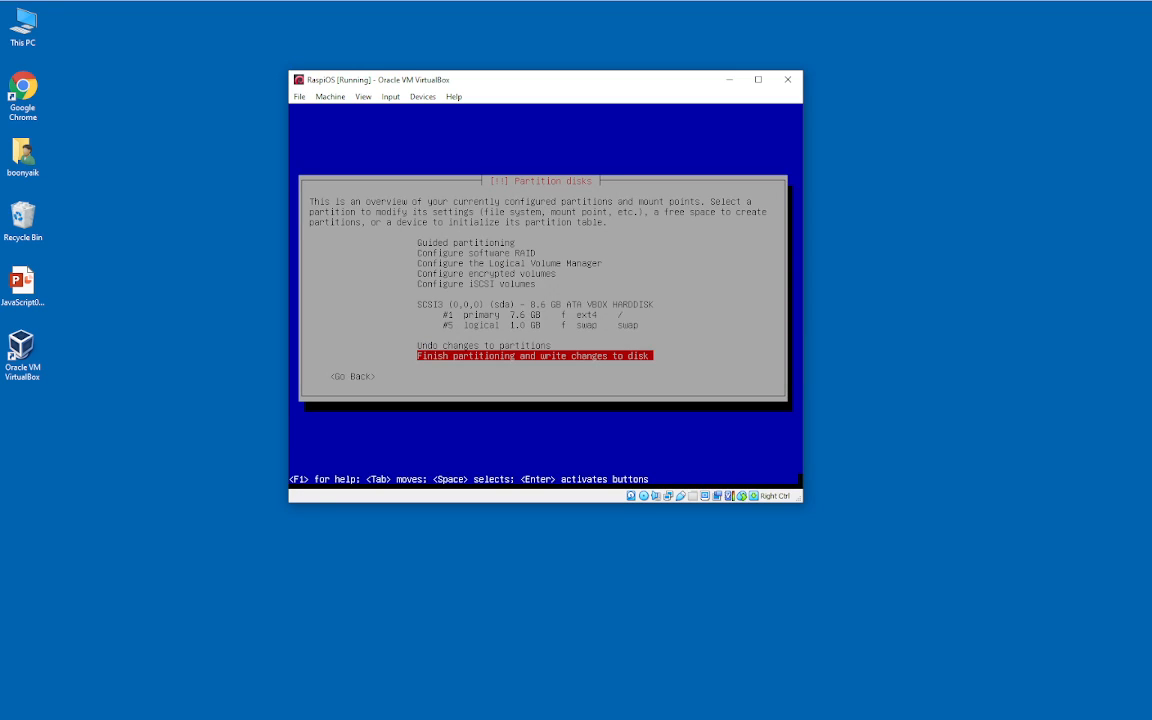
pyautogui.press('Return')
pyautogui.press('Tab')
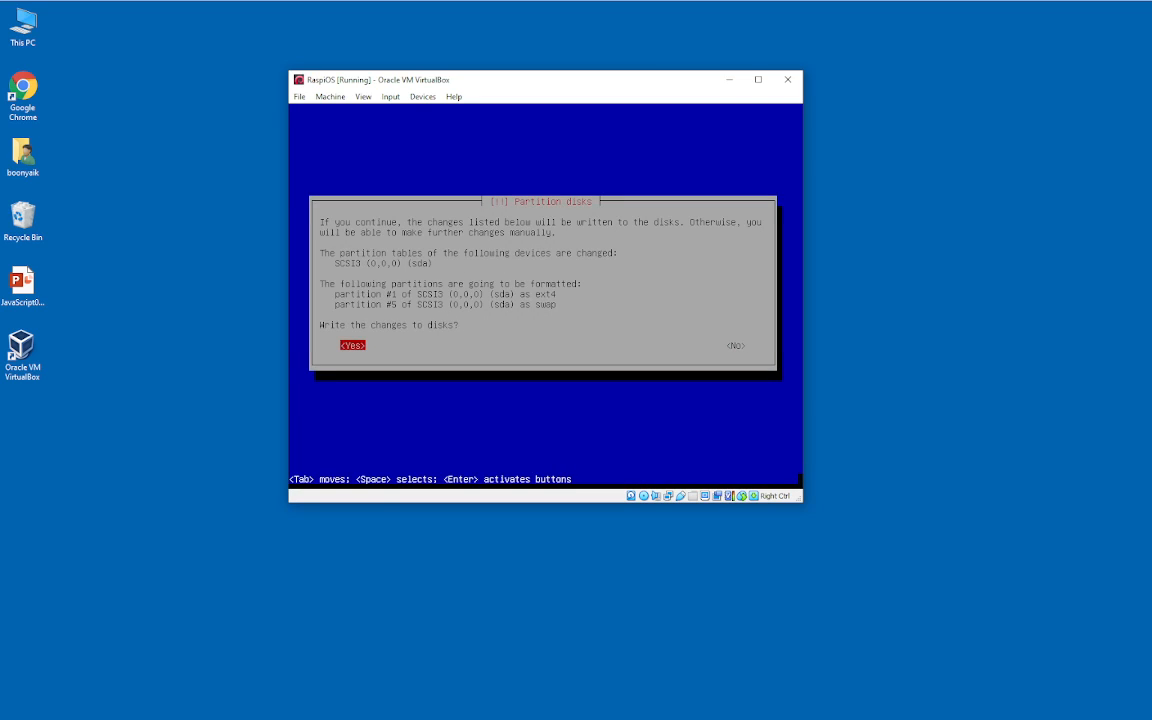
pyautogui.press('Return')
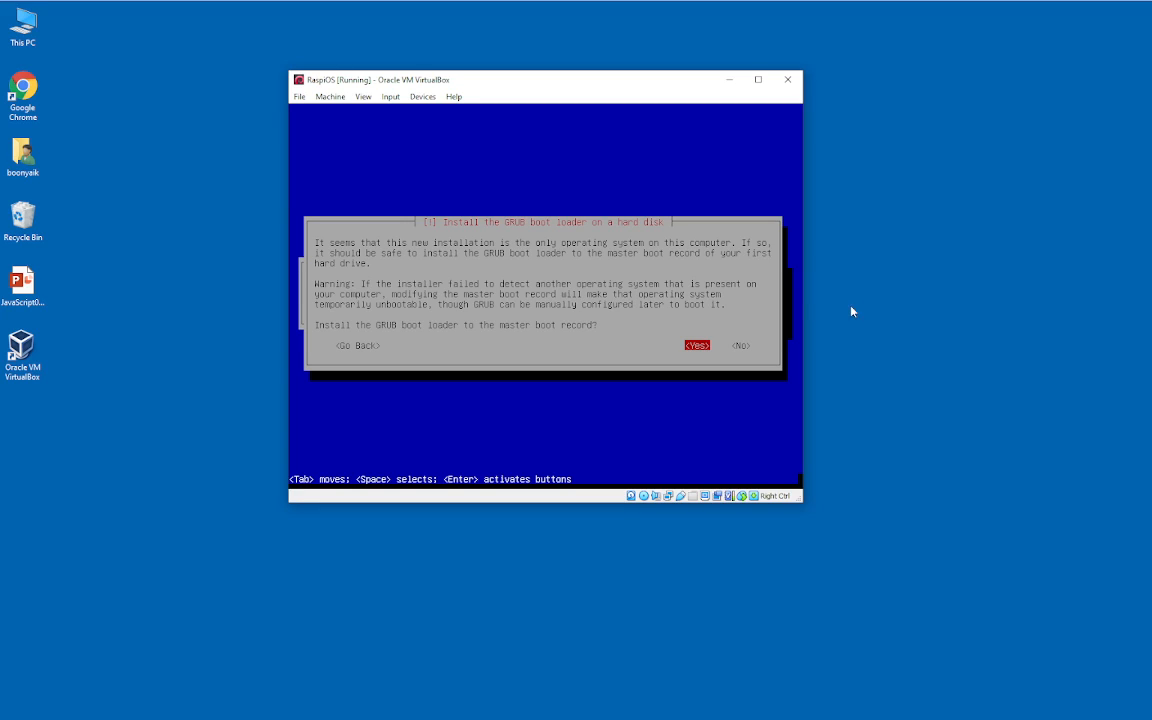
# Install the GRUB boot loader to the master boot record on /dev/sda
pyautogui.press('Tab')
pyautogui.press('Return')
pyautogui.press('Down')
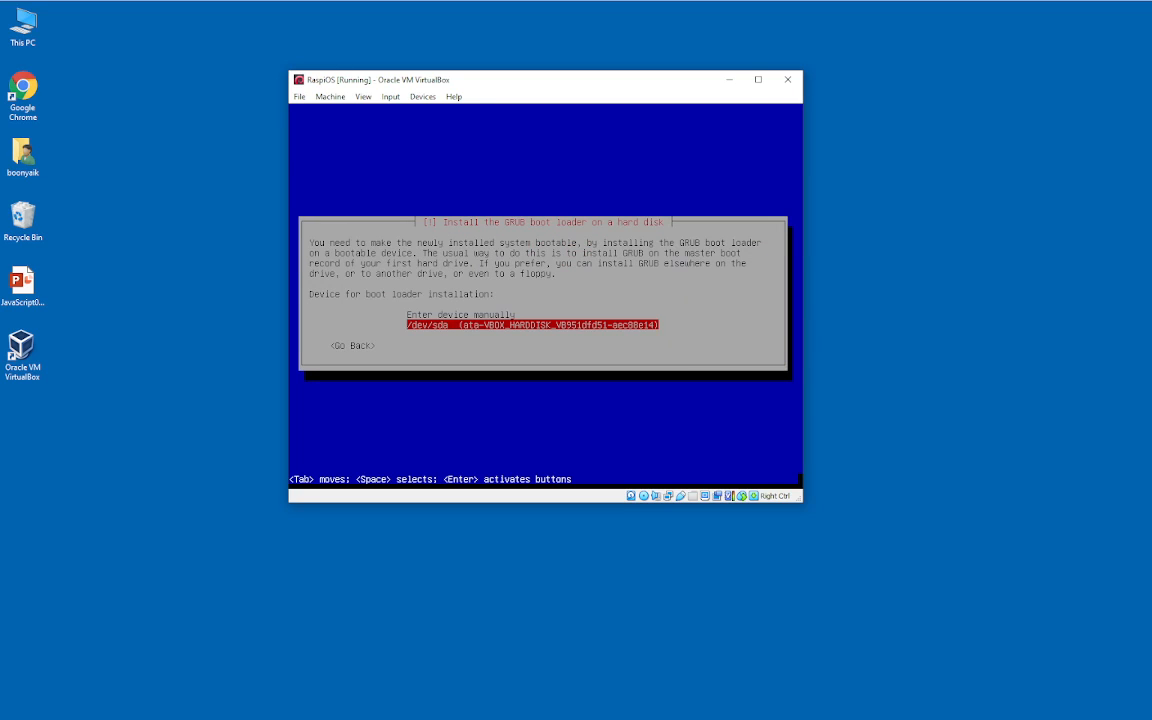
pyautogui.press('Return')
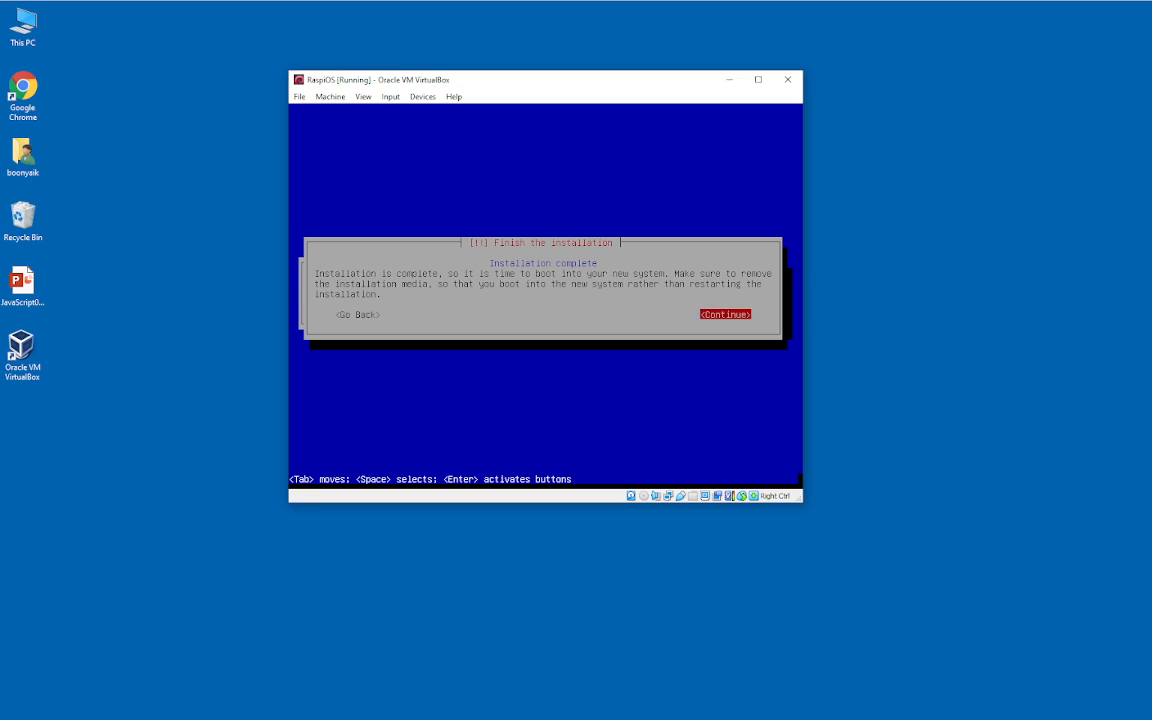
# Finish the installation by booting into the new system, and dismiss the mouse pointer integration notices
pyautogui.press('Return')
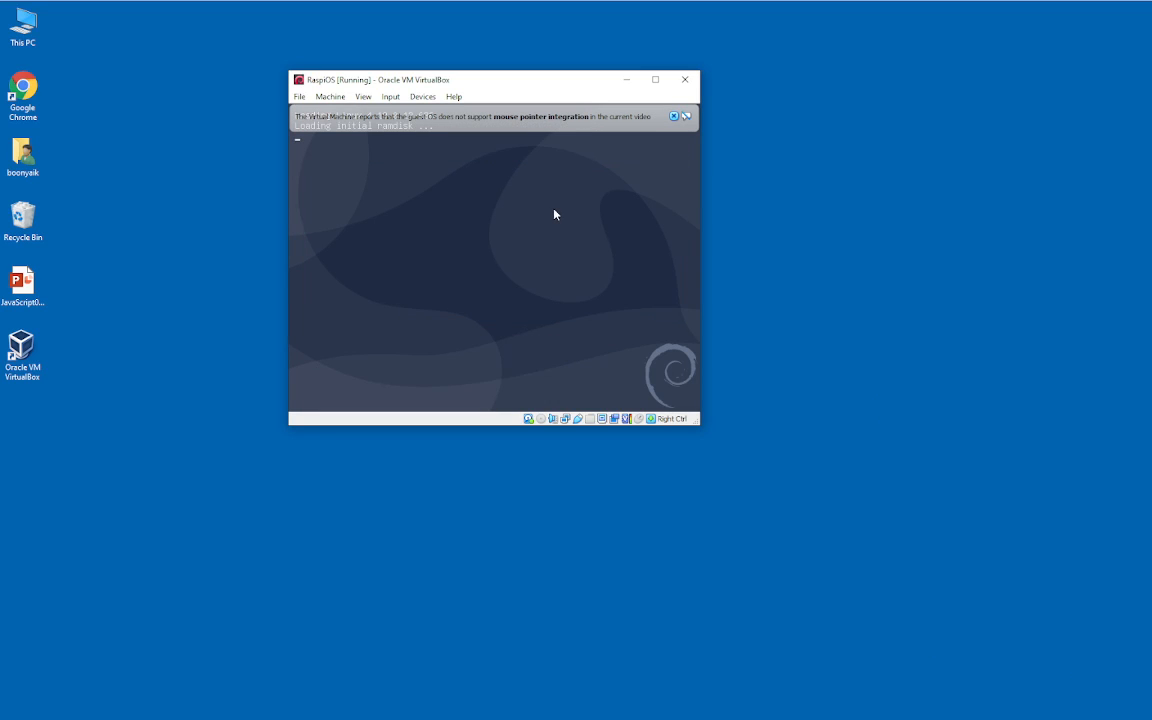
pyautogui.click(676, 117)
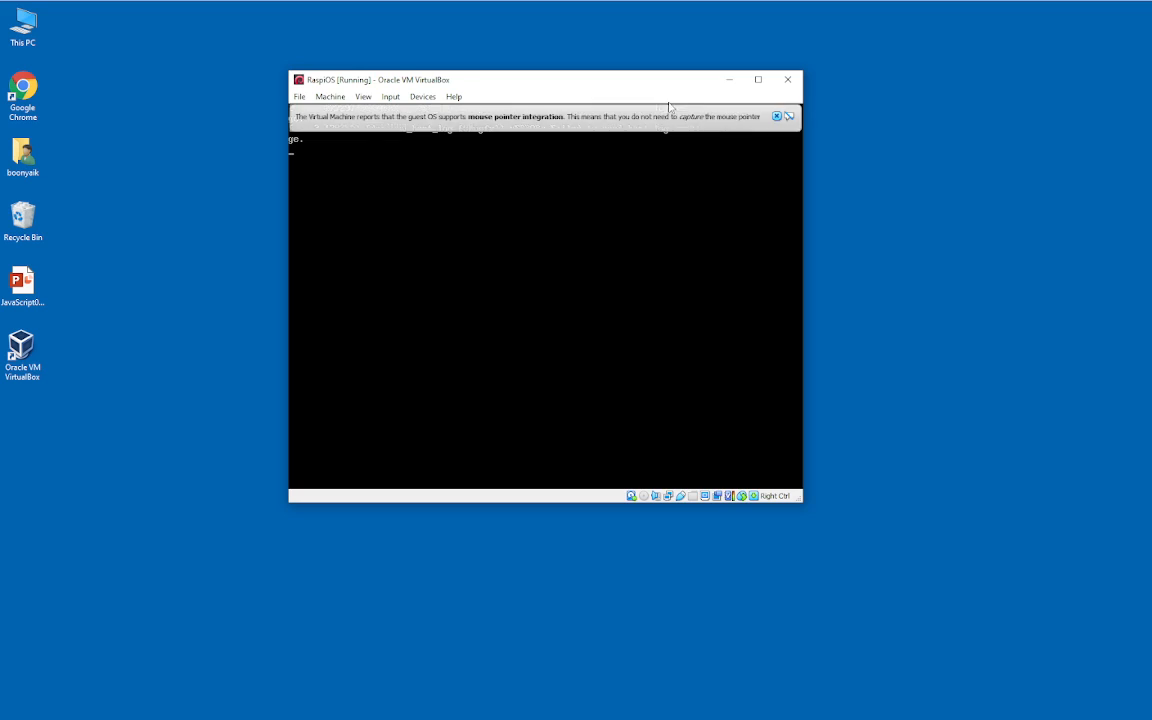
pyautogui.click(776, 117)
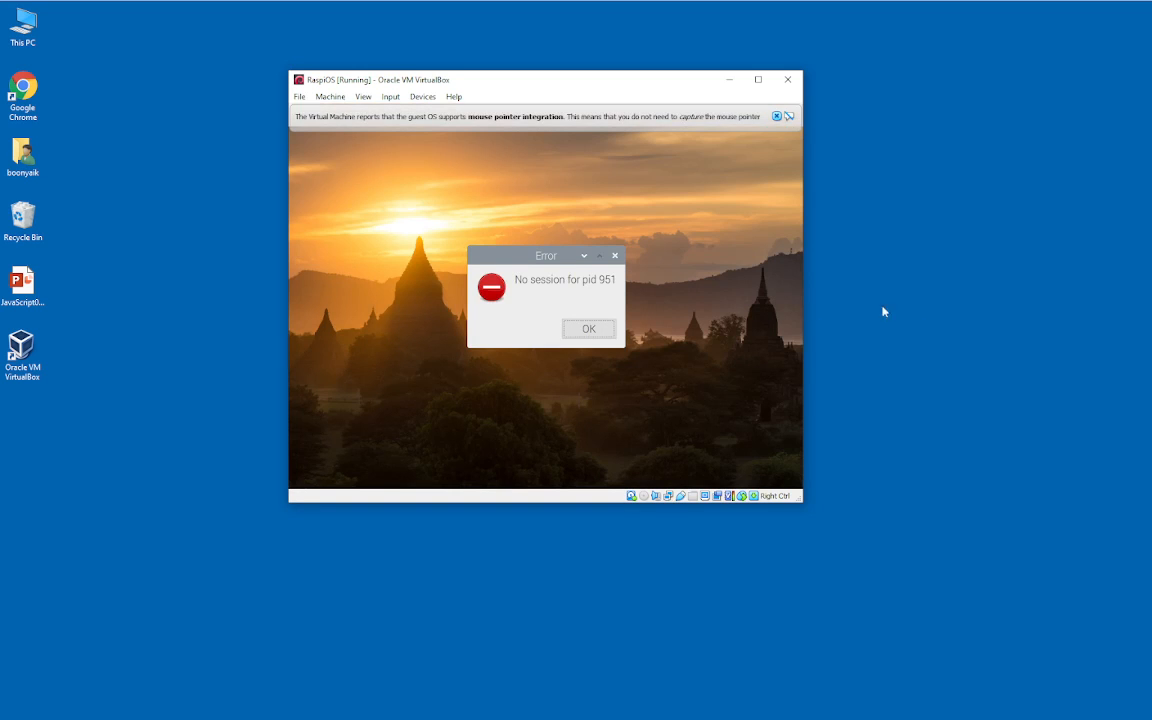
# Dismiss the session error and start the Raspberry Pi welcome setup
pyautogui.click(590, 332)
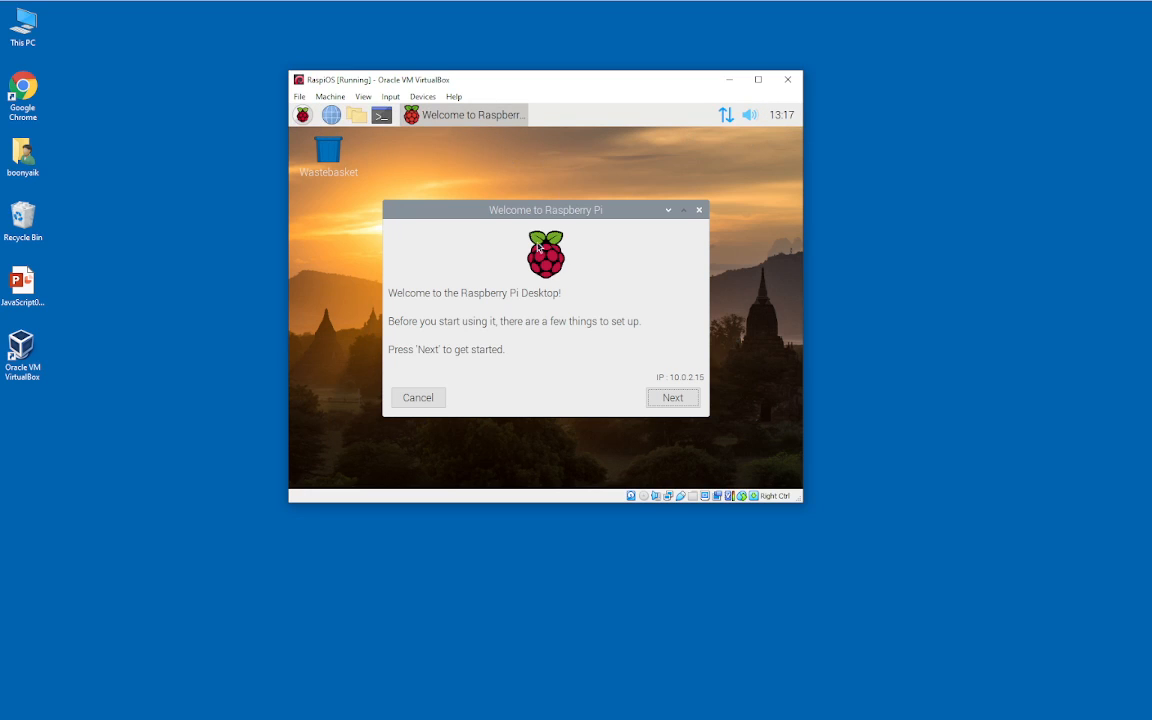
pyautogui.click(665, 396)
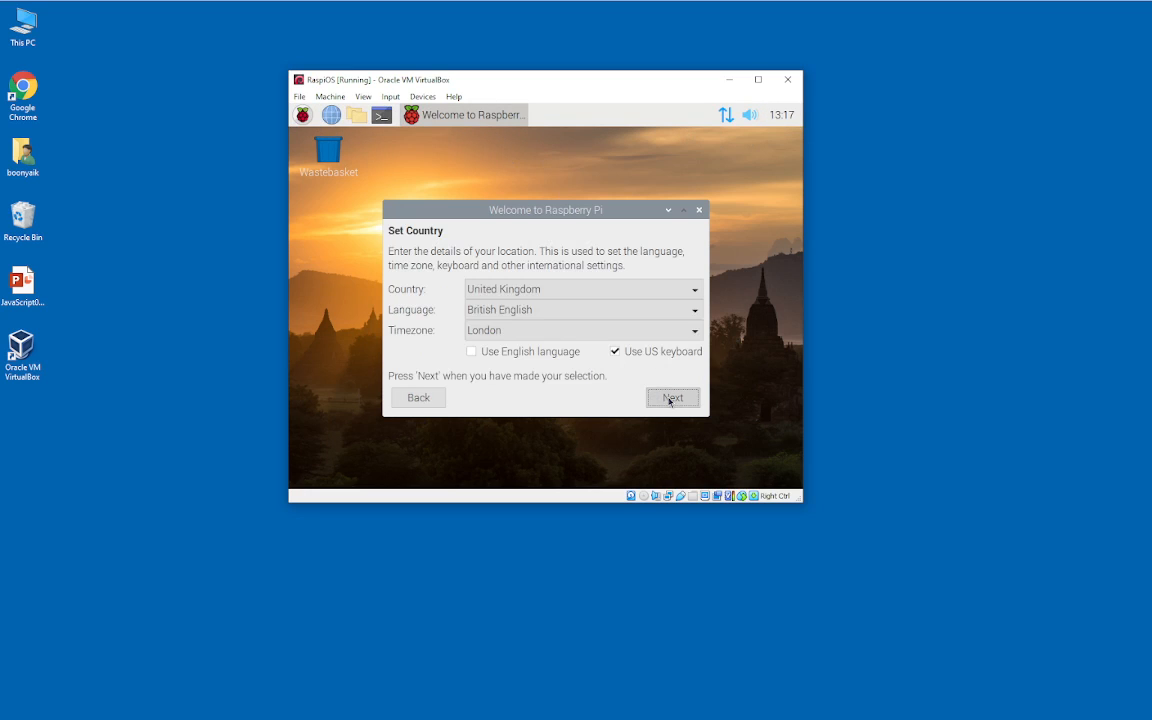
# Set the country to Malaysia and check which languages are offered for it
pyautogui.click(505, 288)
pyautogui.scroll(5, 505, 293)
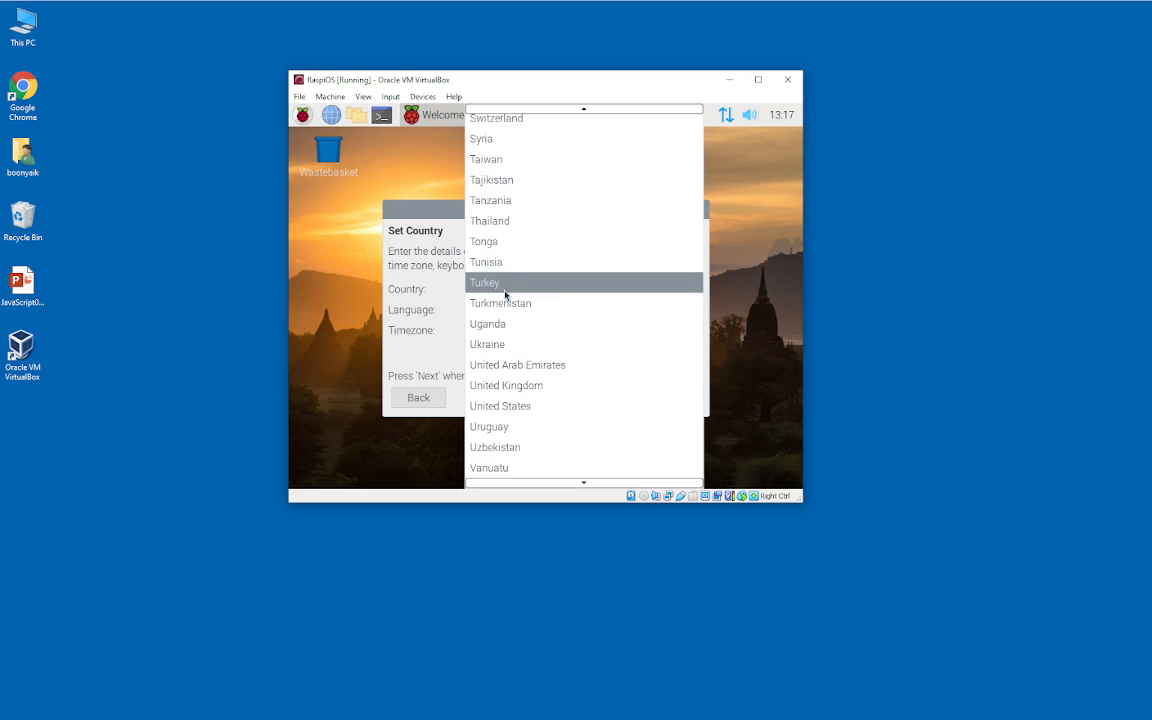
pyautogui.scroll(5, 505, 293)
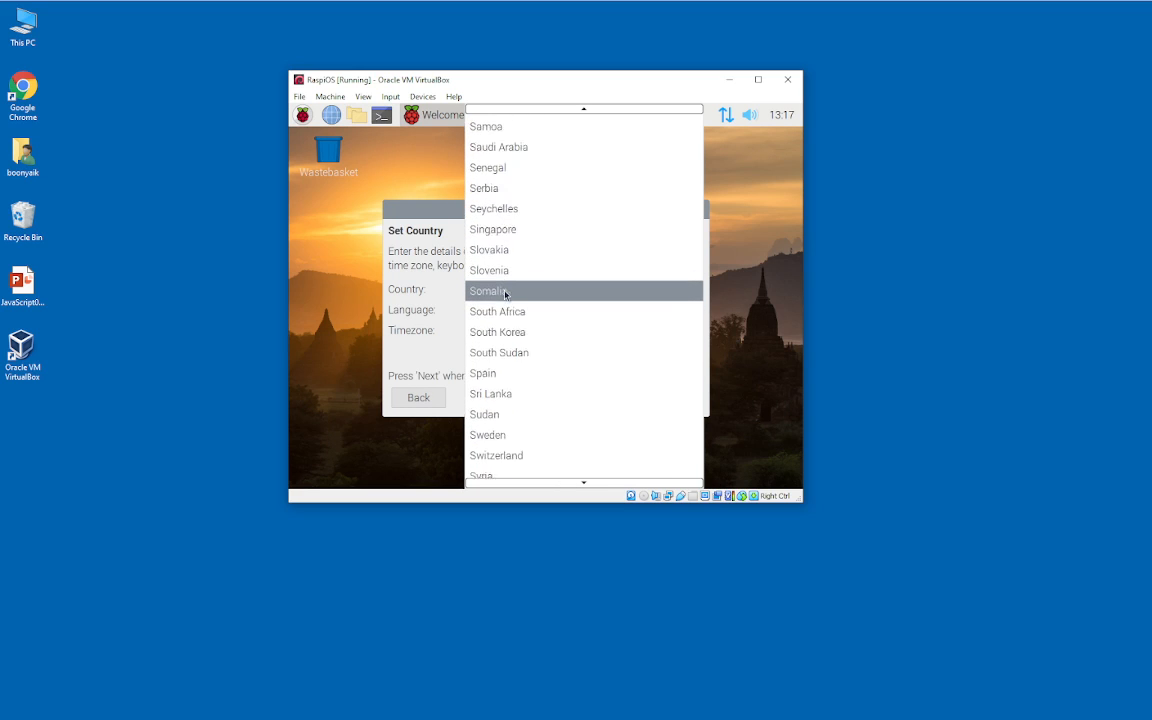
pyautogui.scroll(7, 505, 293)
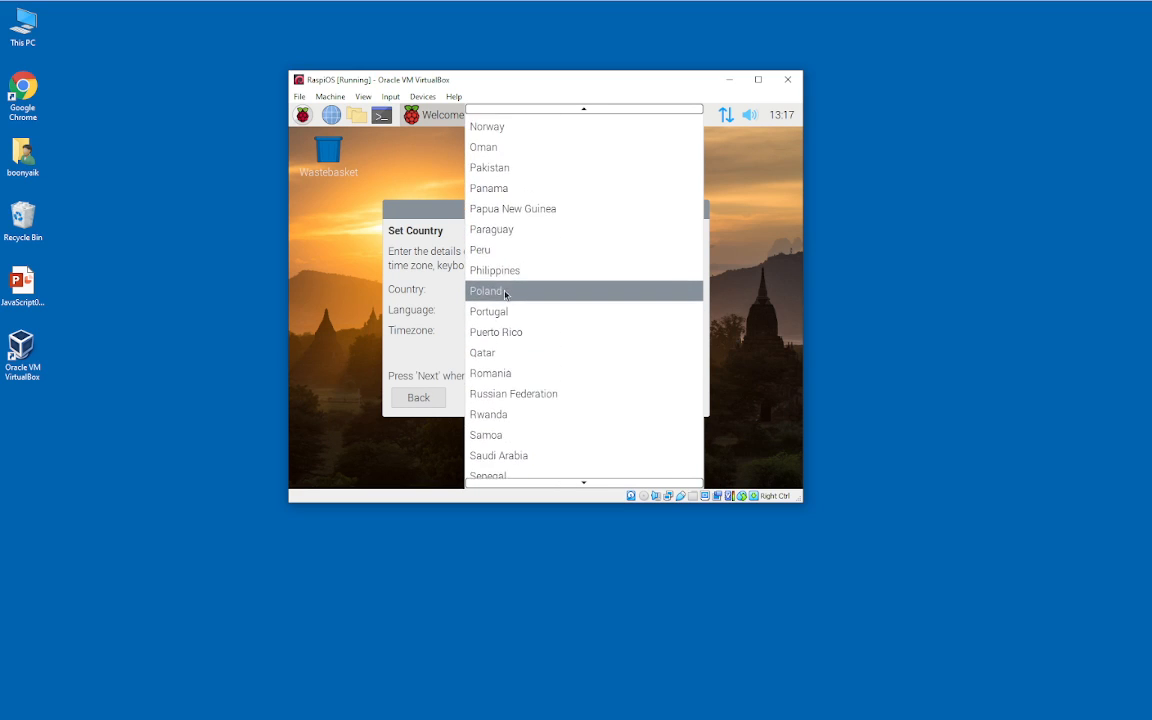
pyautogui.scroll(1, 505, 293)
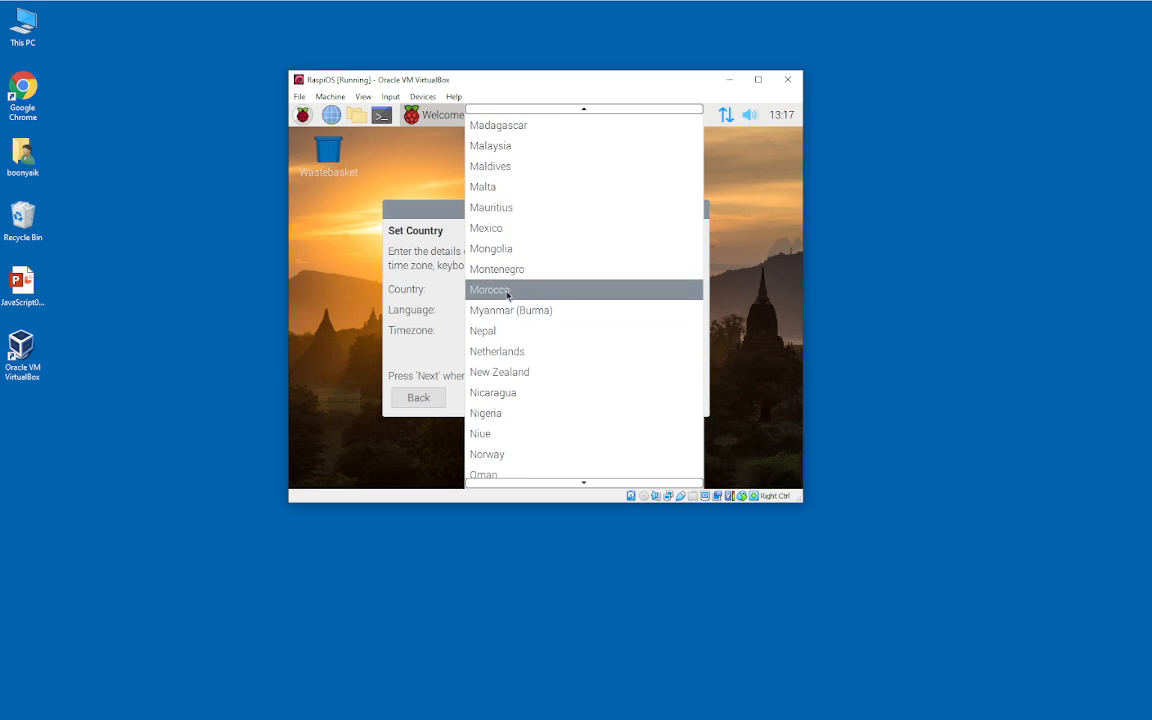
pyautogui.click(522, 147)
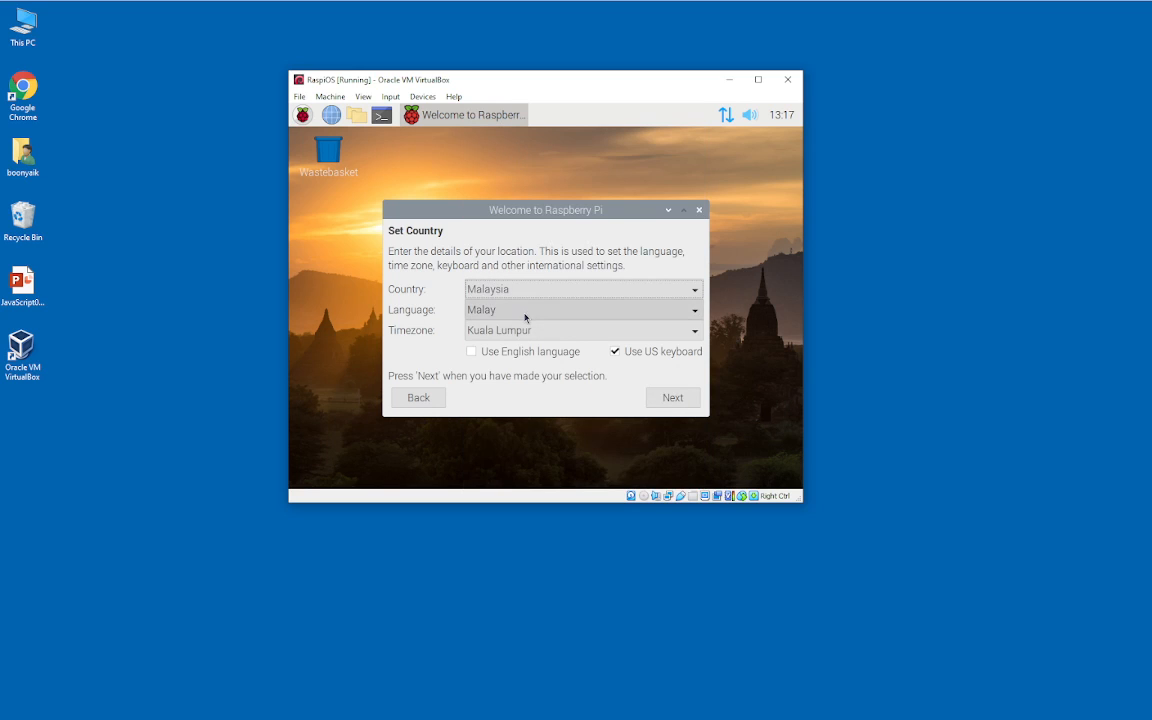
pyautogui.click(515, 313)
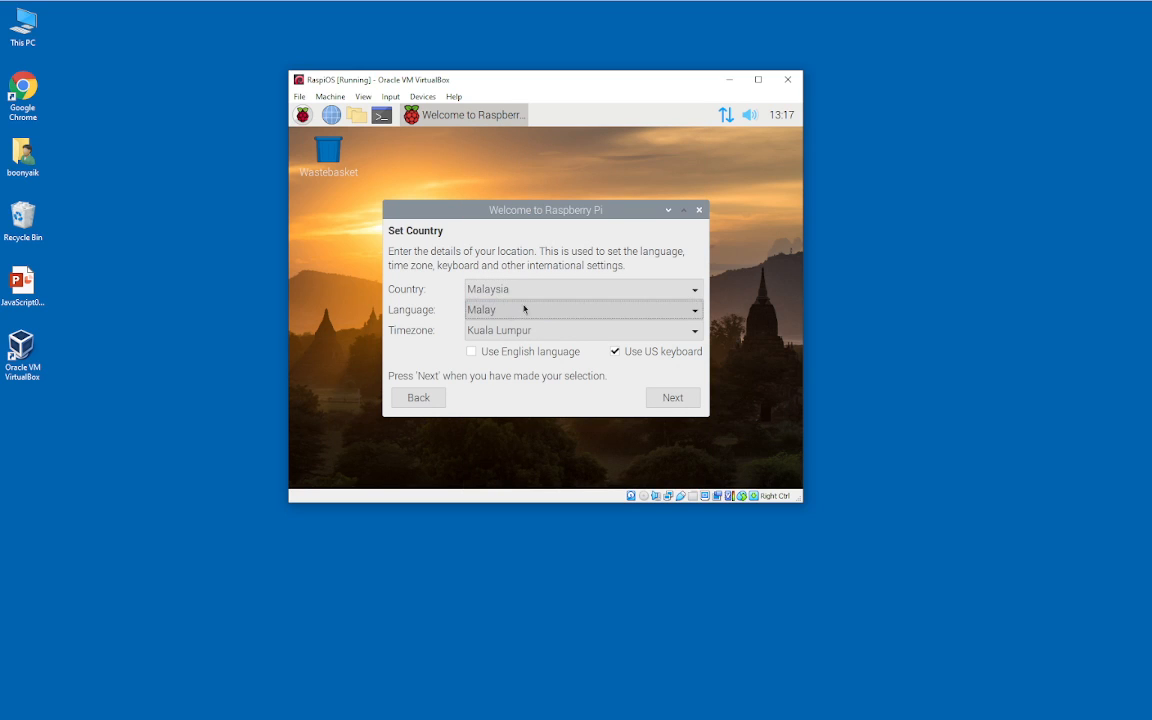
pyautogui.click(532, 313)
# Set the country to Singapore and the language to English, and apply the location settings
pyautogui.click(534, 290)
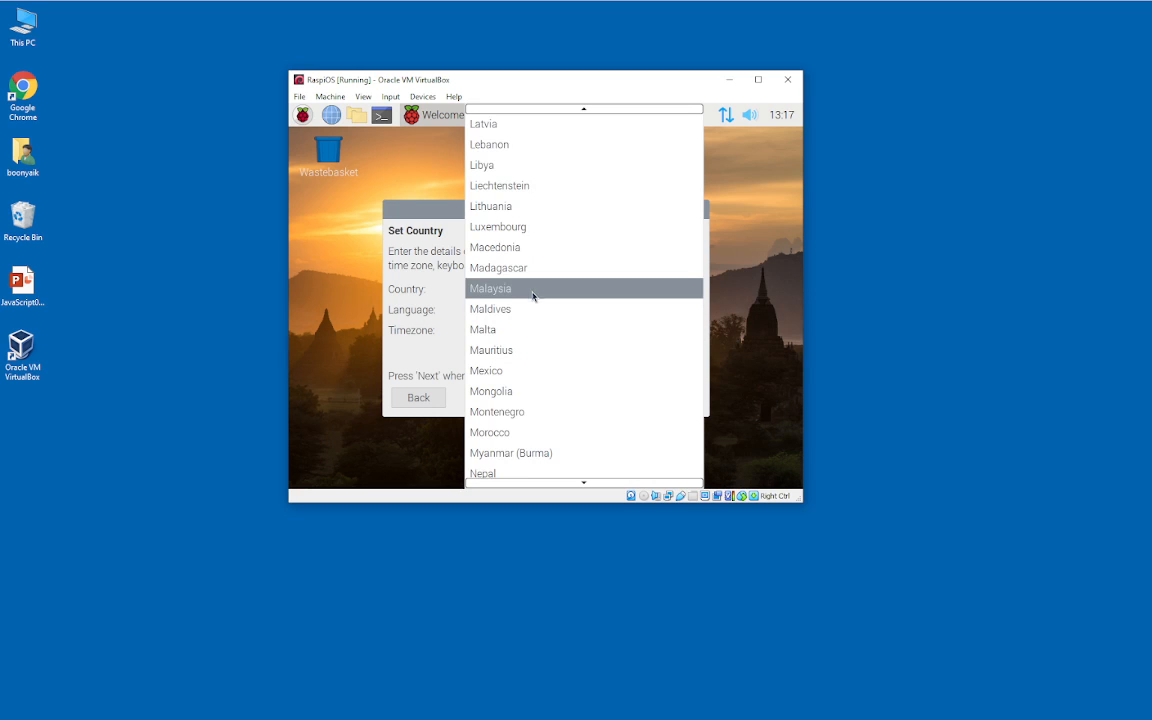
pyautogui.scroll(-3, 533, 294)
pyautogui.scroll(-6, 536, 299)
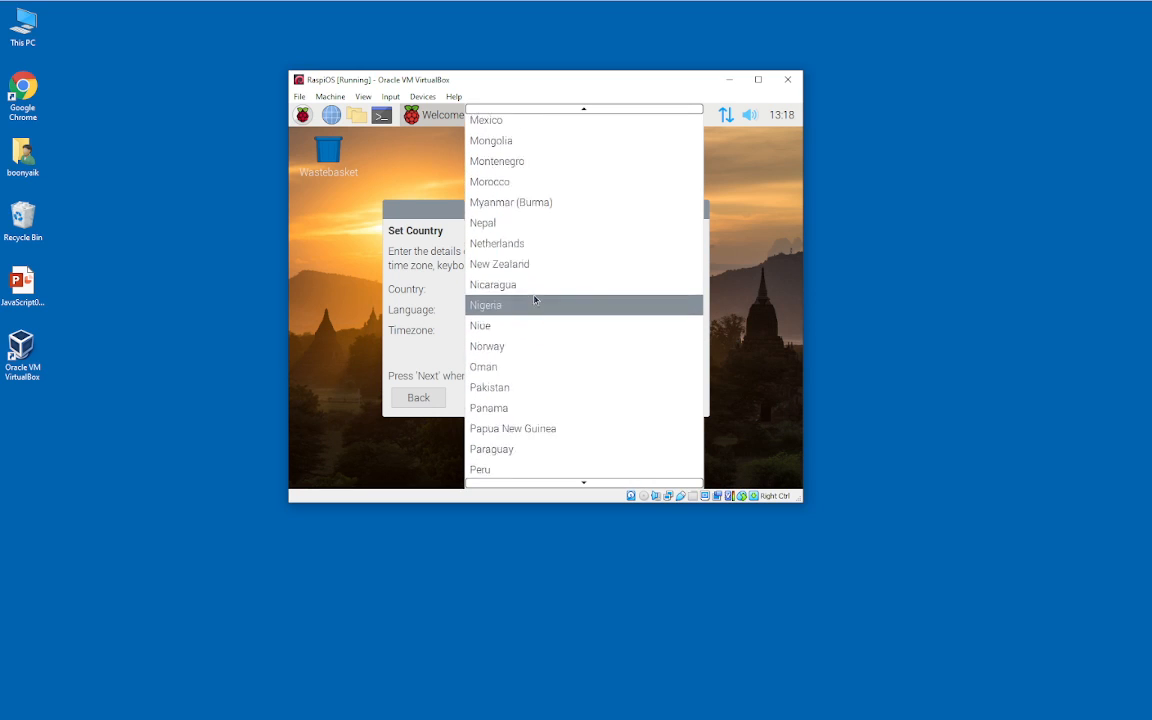
pyautogui.scroll(-2, 541, 301)
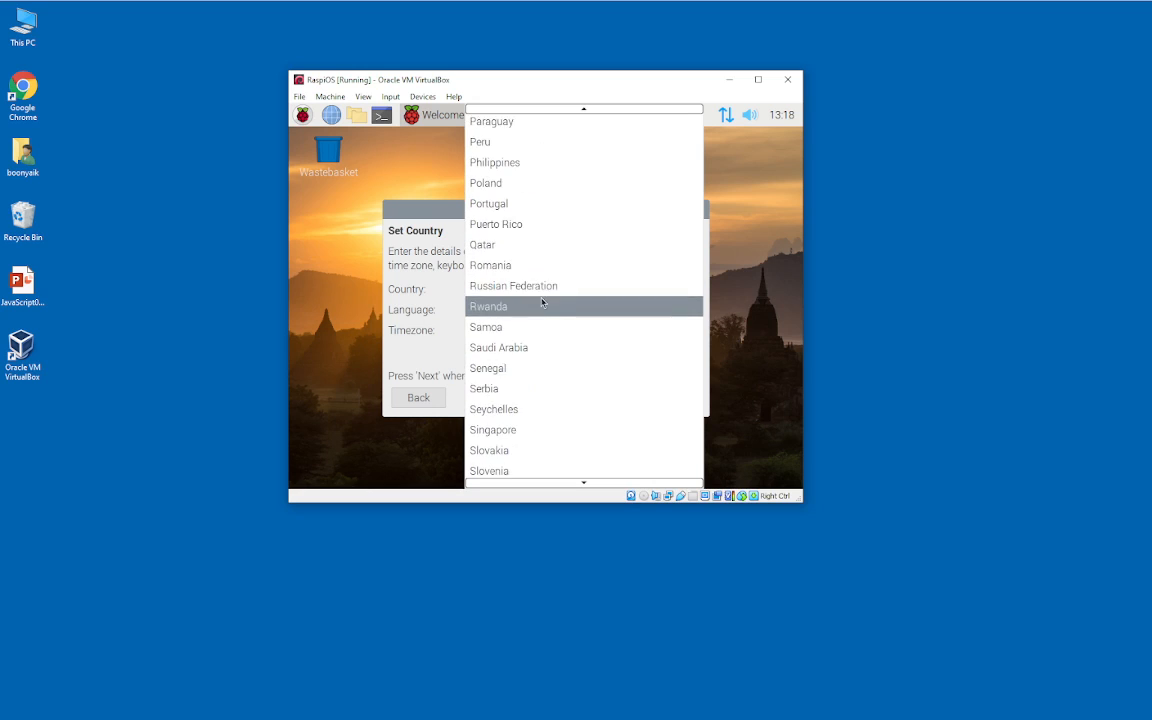
pyautogui.click(532, 397)
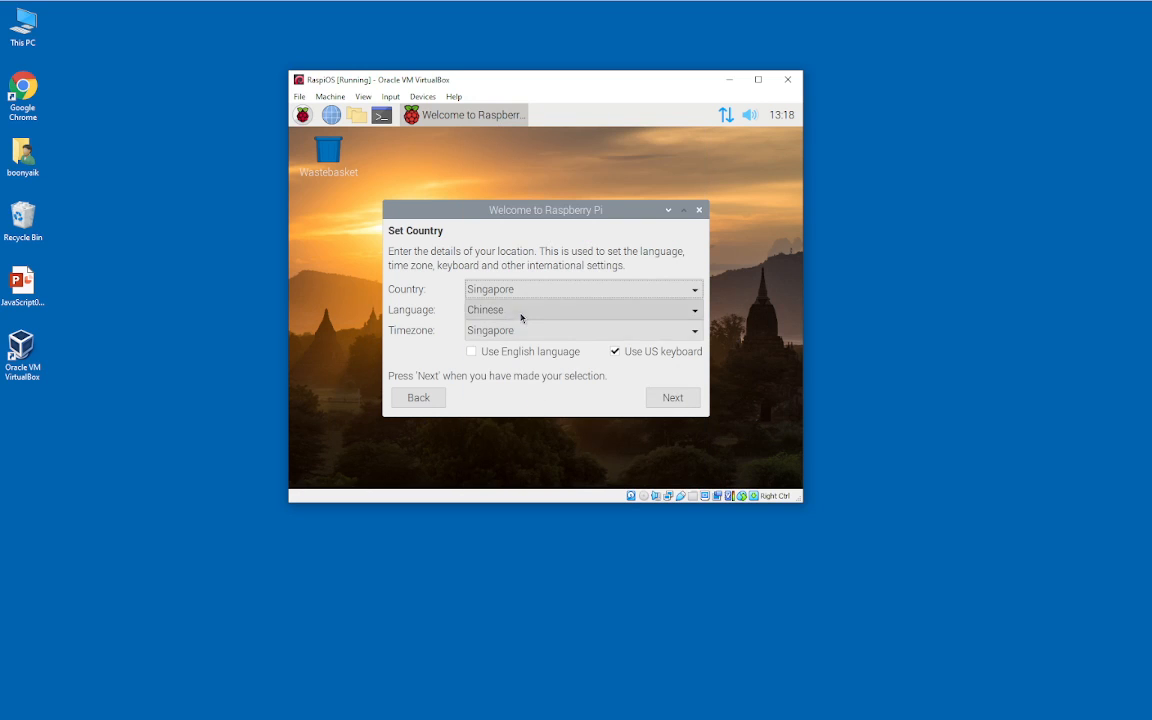
pyautogui.click(522, 312)
pyautogui.click(522, 330)
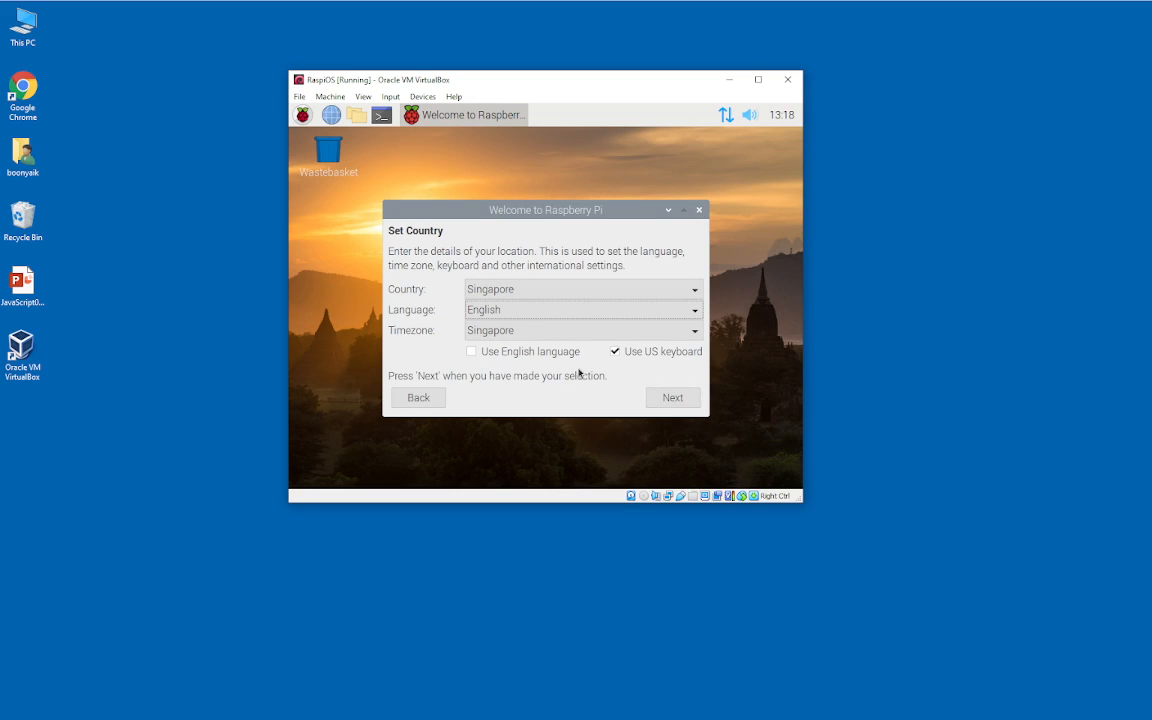
pyautogui.click(672, 398)
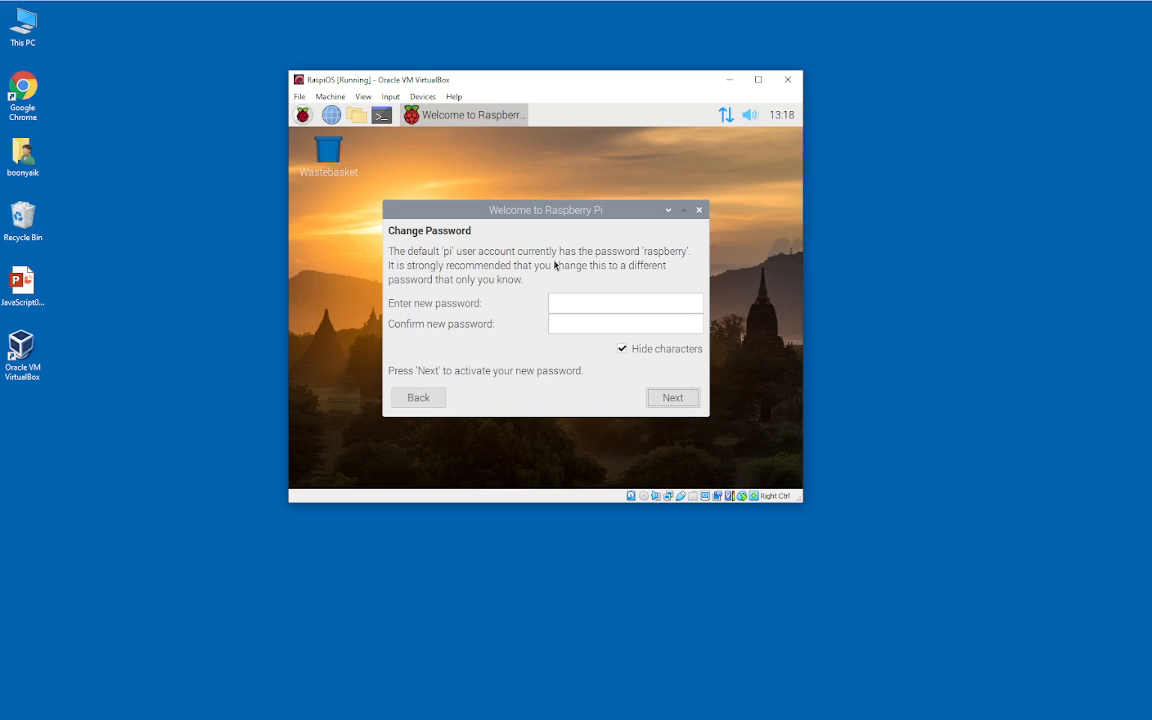
# Enter and confirm a new password for the default user account, and activate it
pyautogui.click(565, 299)
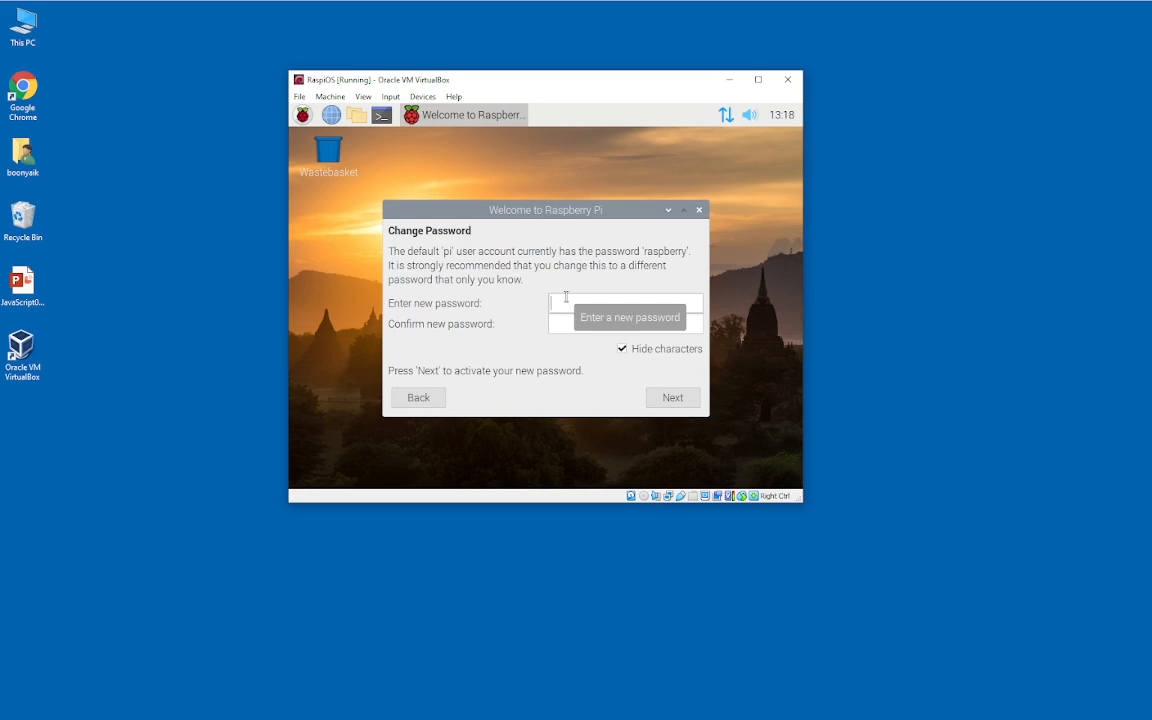
pyautogui.write('••••••')
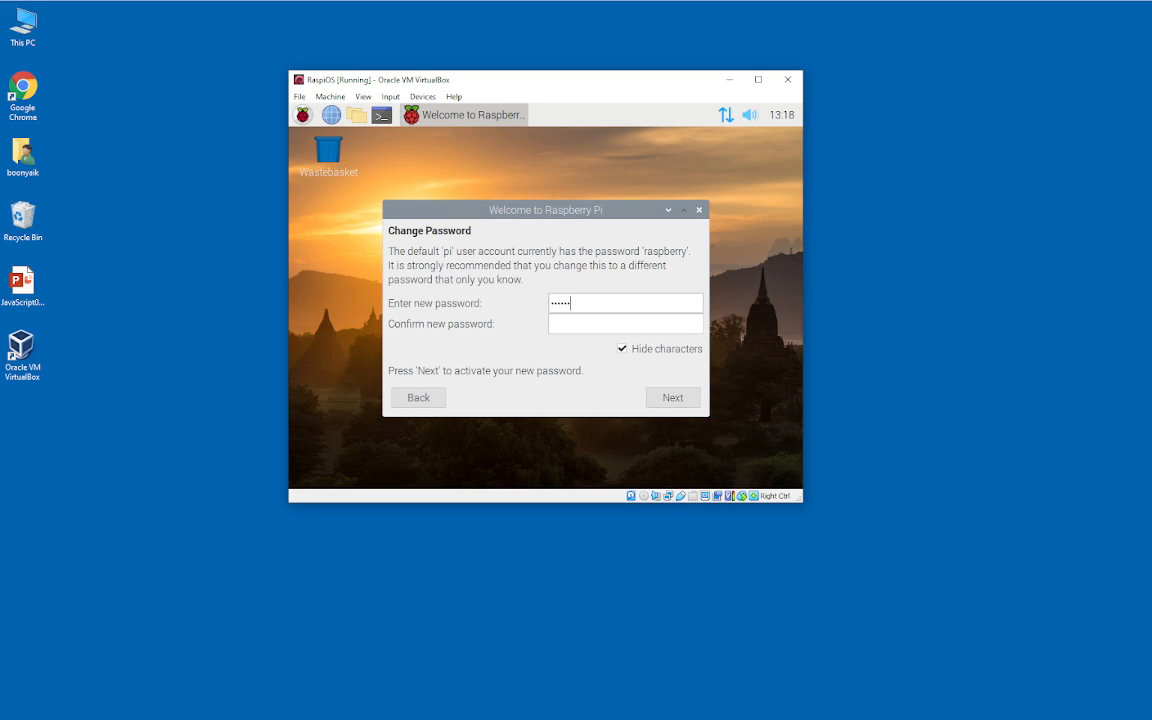
pyautogui.press('Tab')
pyautogui.write('••••••')
pyautogui.press('Return')
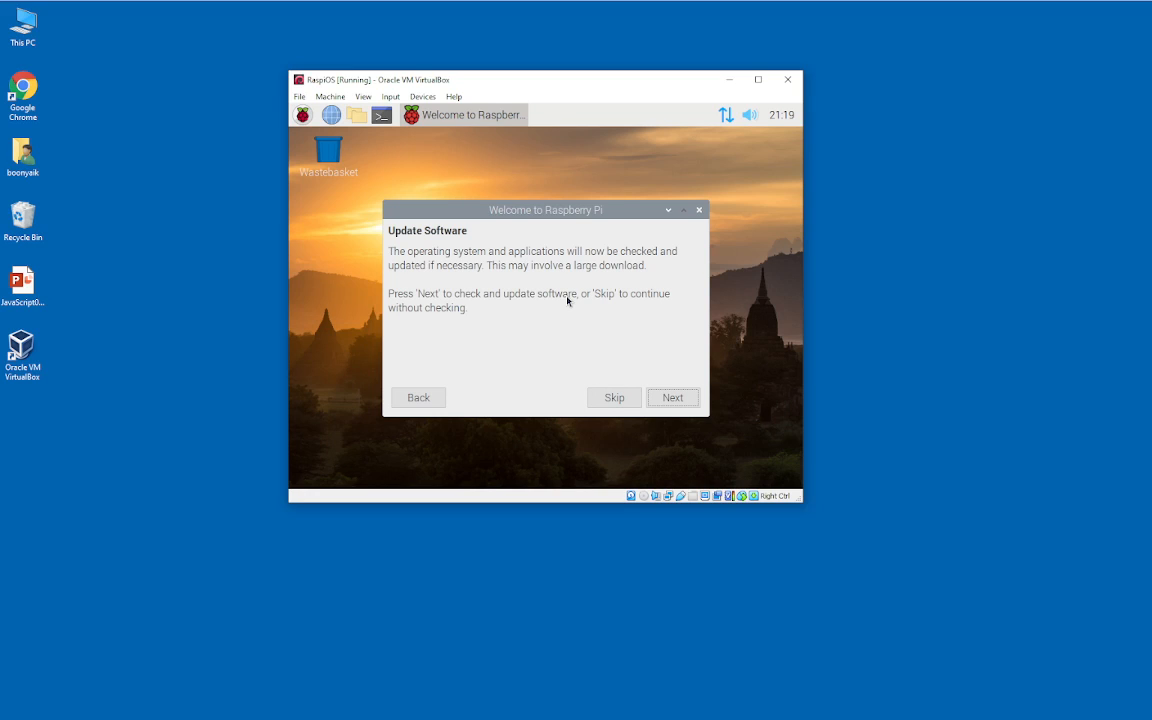
# Finish the welcome setup without checking for software updates, and close the remaining session error
pyautogui.press('Left')
pyautogui.press('Return')
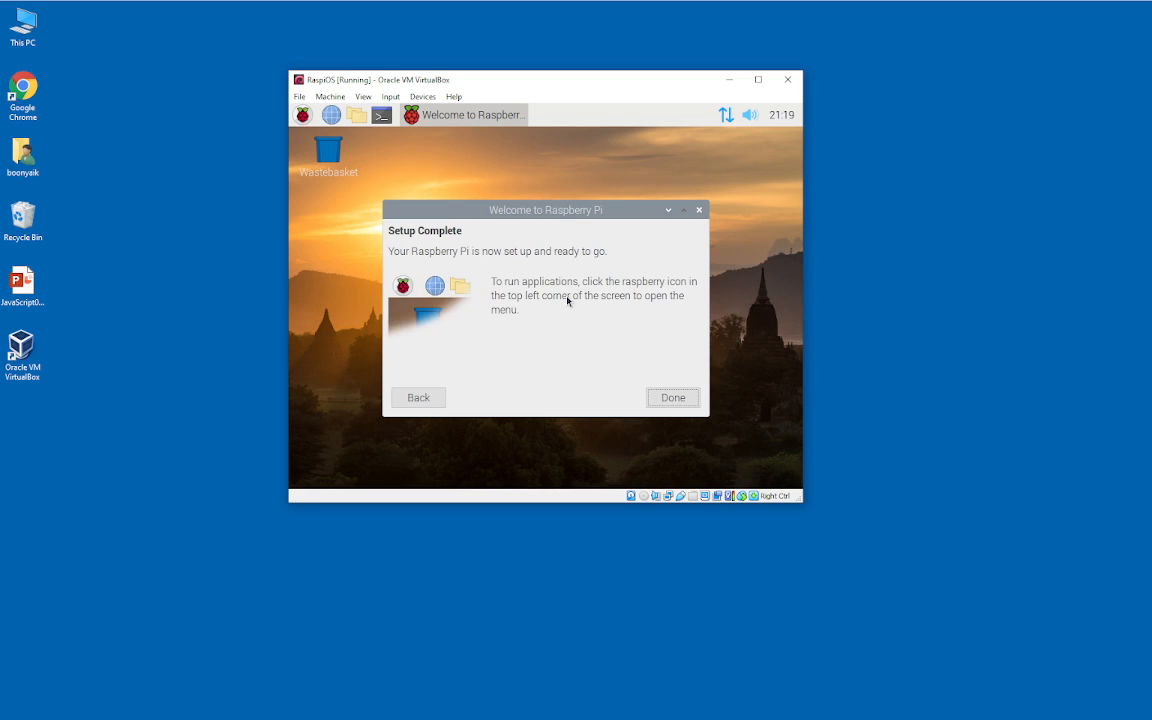
pyautogui.press('Return')
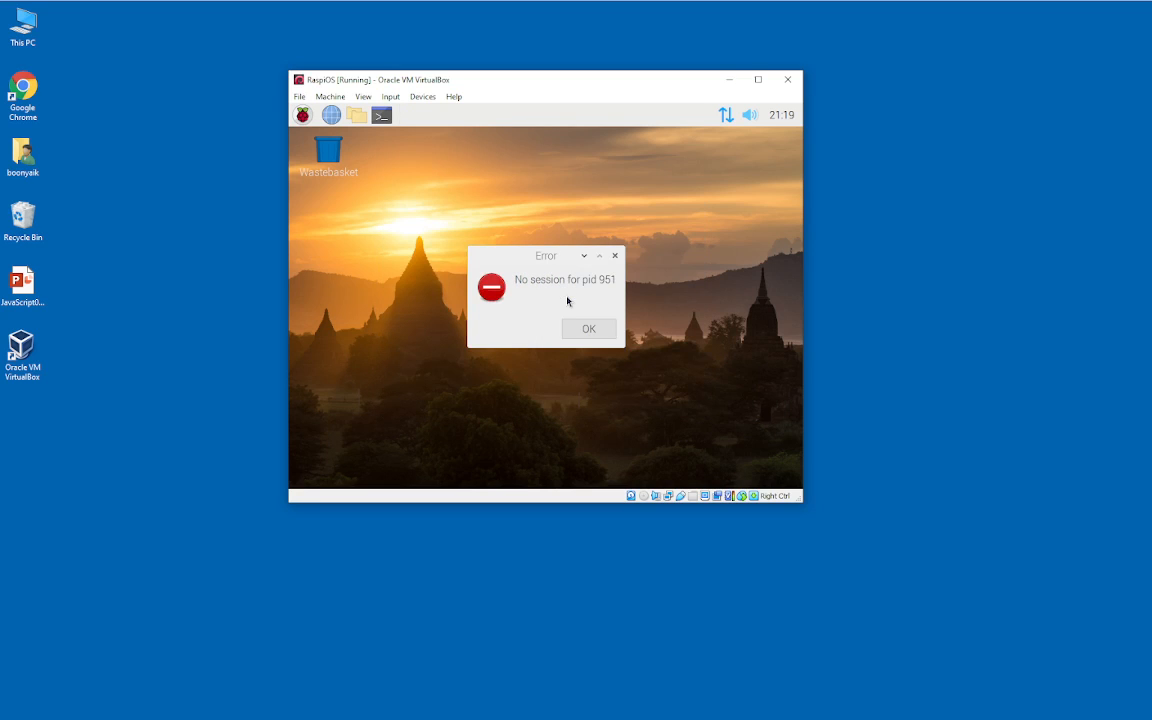
pyautogui.click(614, 259)
pyautogui.click(614, 257)
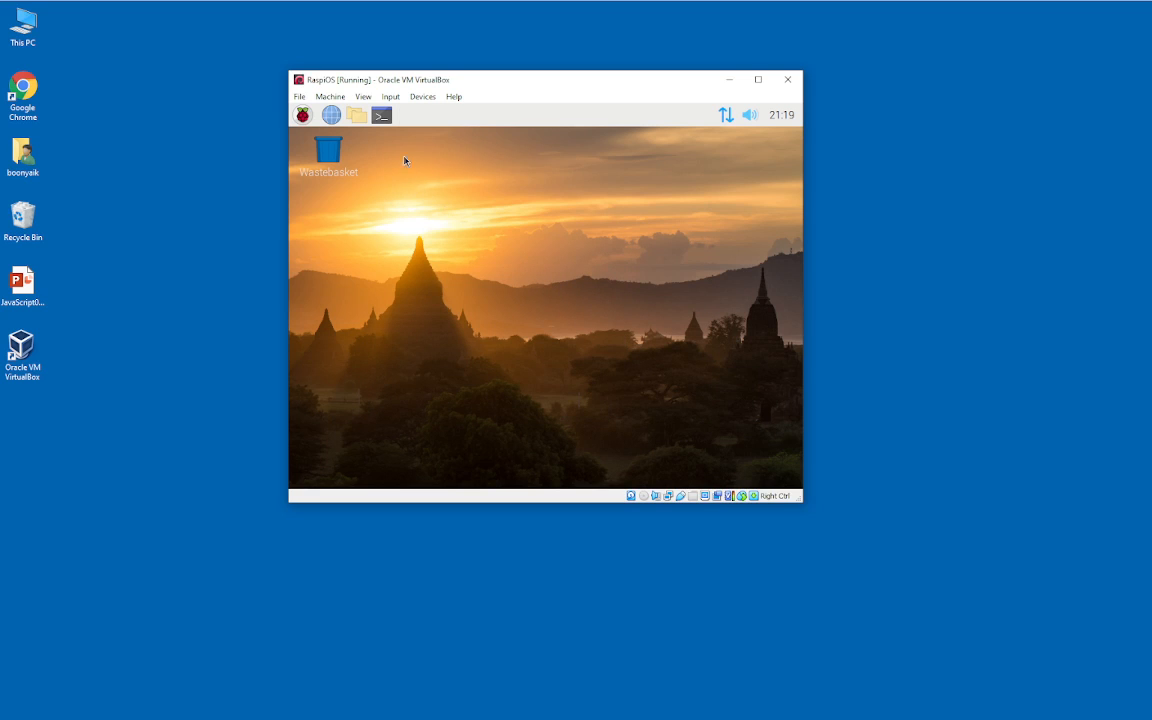
# Look over the application categories of the Raspberry Pi desktop and open a terminal window
pyautogui.click(304, 117)
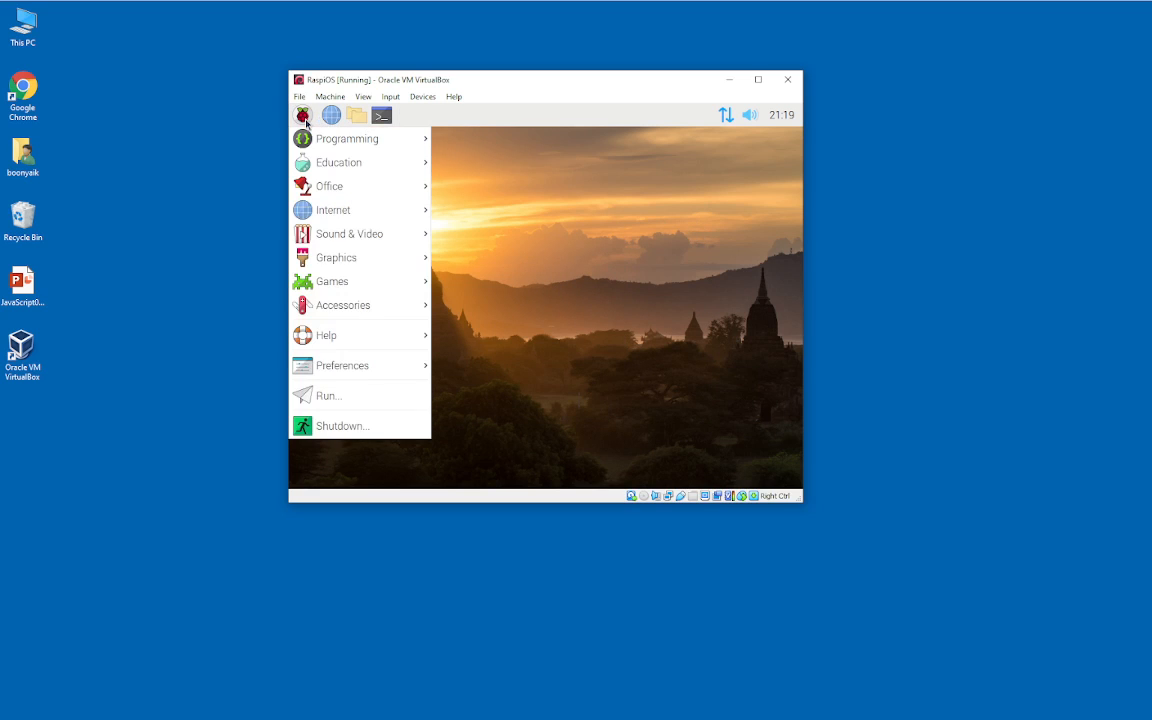
pyautogui.click(306, 122)
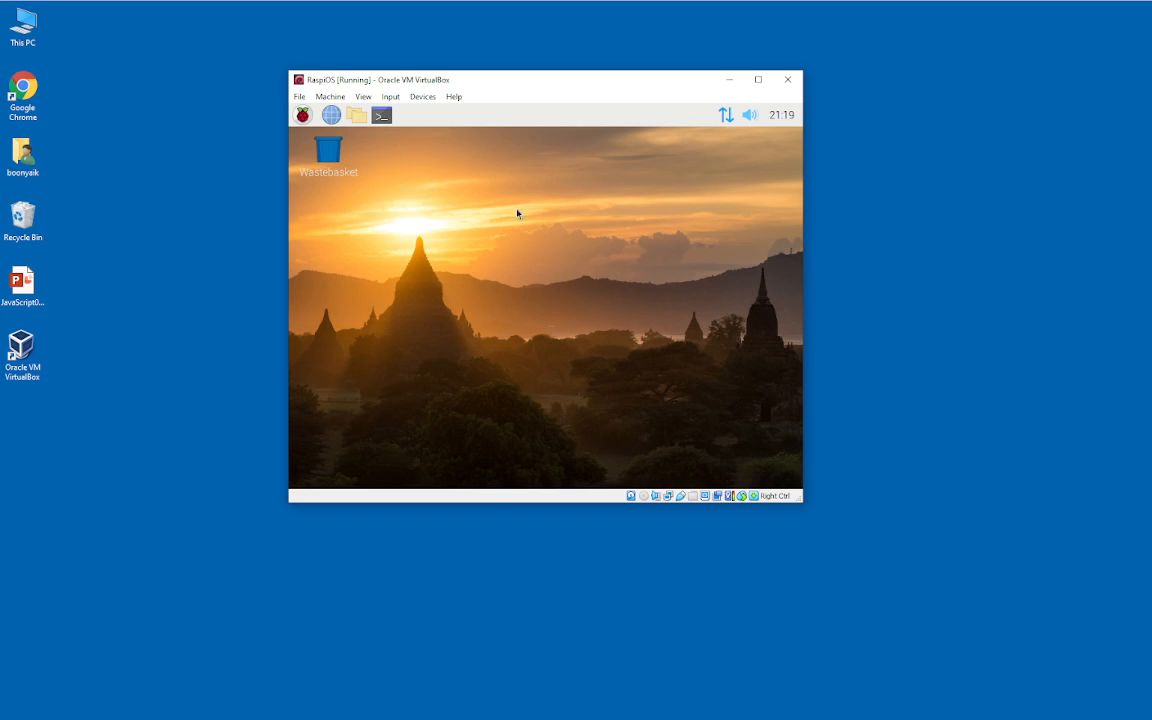
pyautogui.click(381, 118)
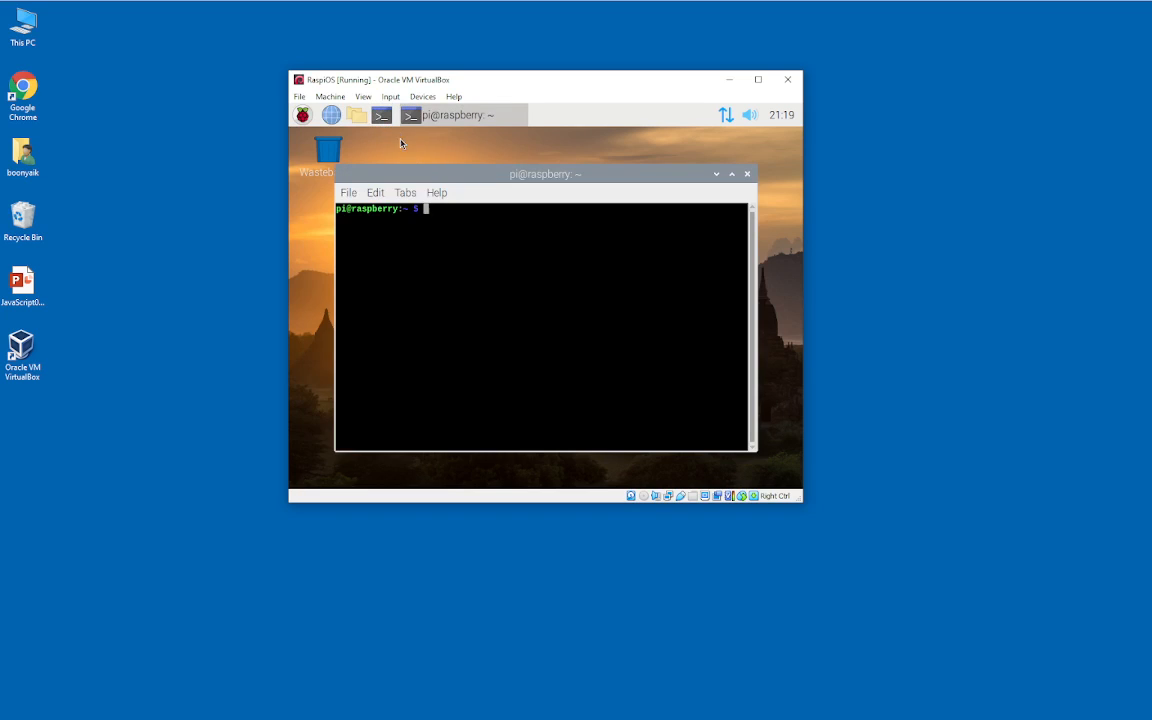